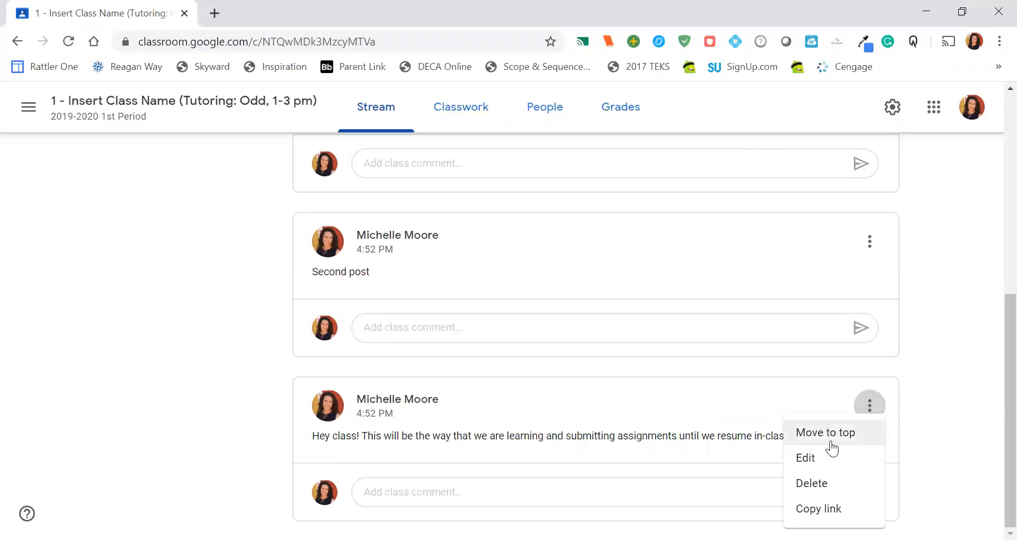
# Move the online-learning welcome post to the top of the class Stream.
pyautogui.click(831, 433)
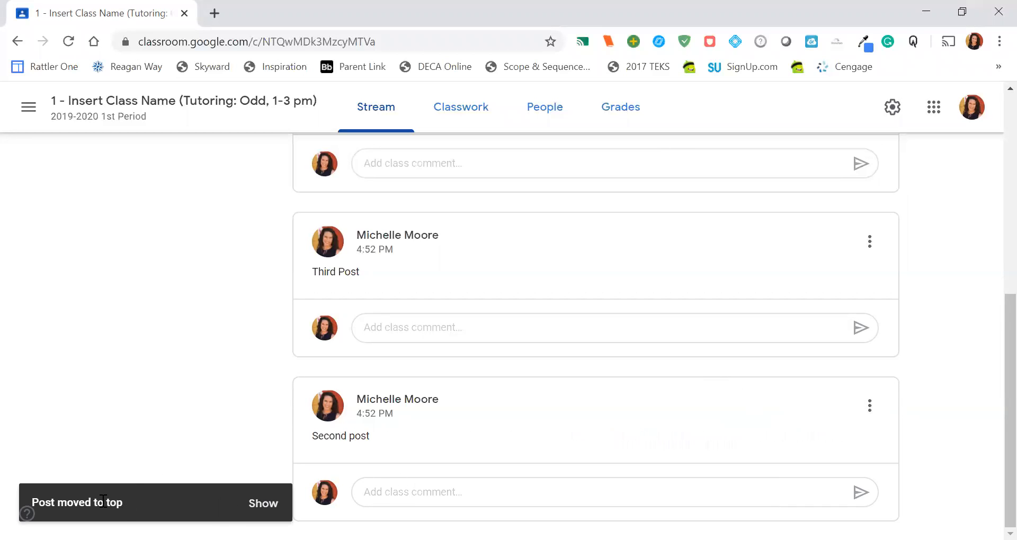
pyautogui.scroll(7, 440, 359)
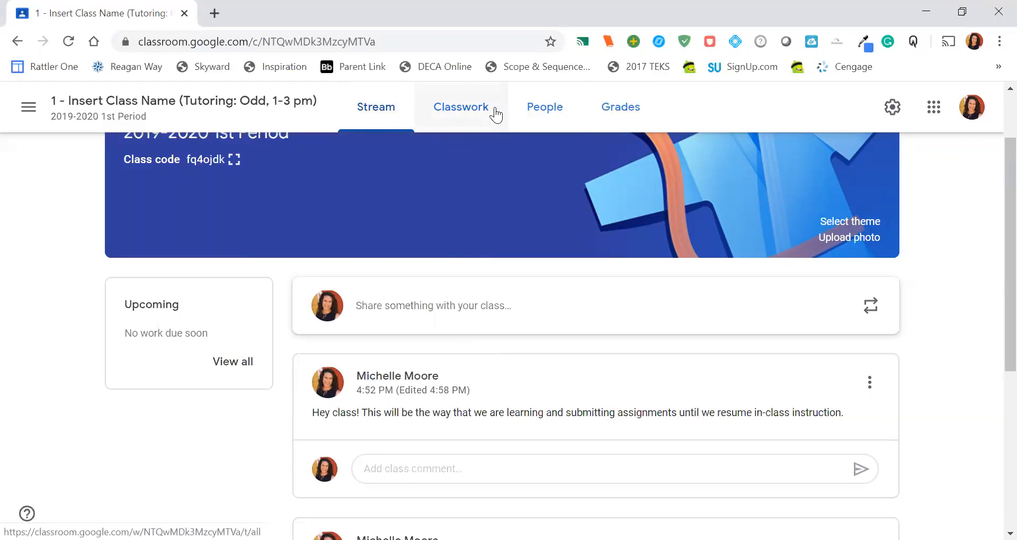
# Switch to the class's Classwork page and bring up the Create menu.
pyautogui.click(472, 108)
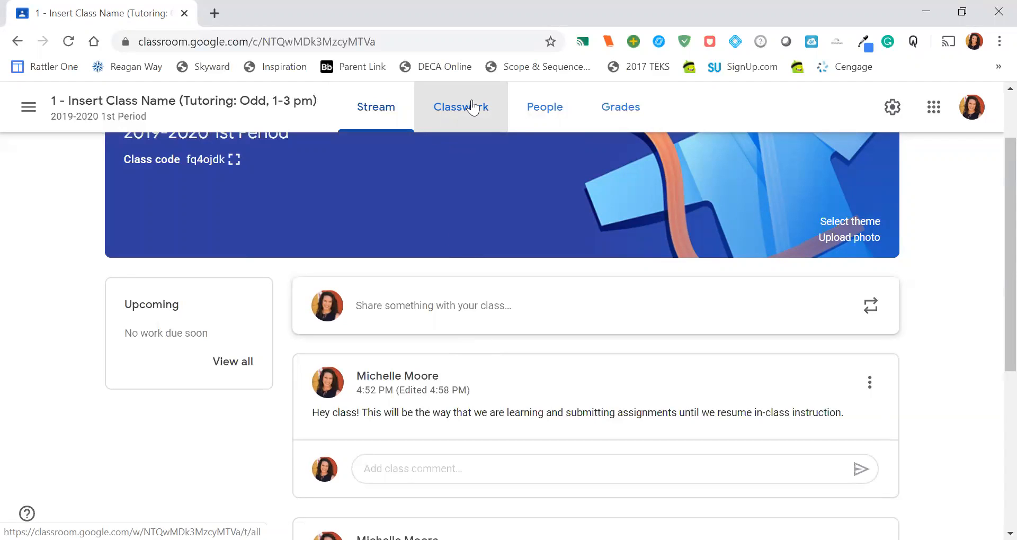
pyautogui.click(473, 108)
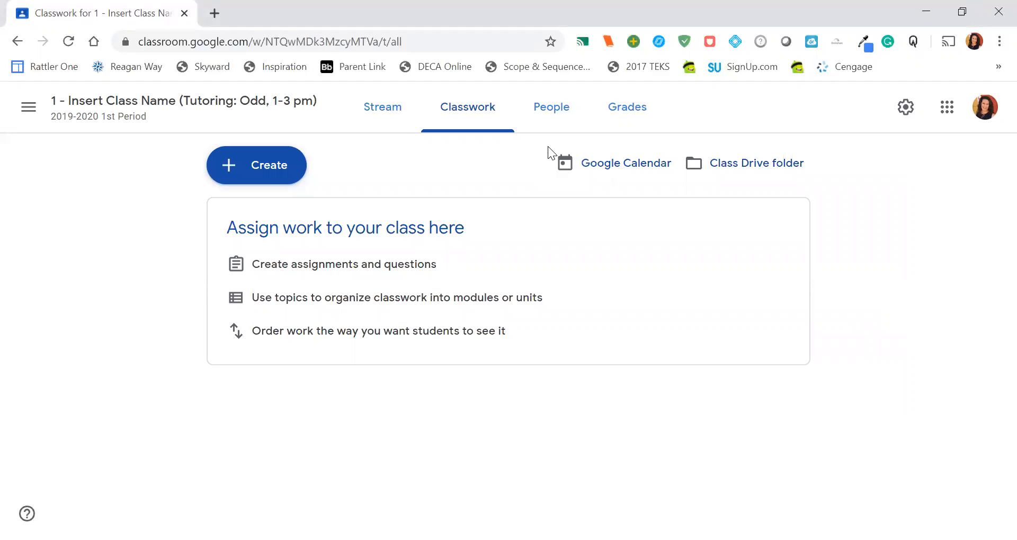
pyautogui.click(266, 168)
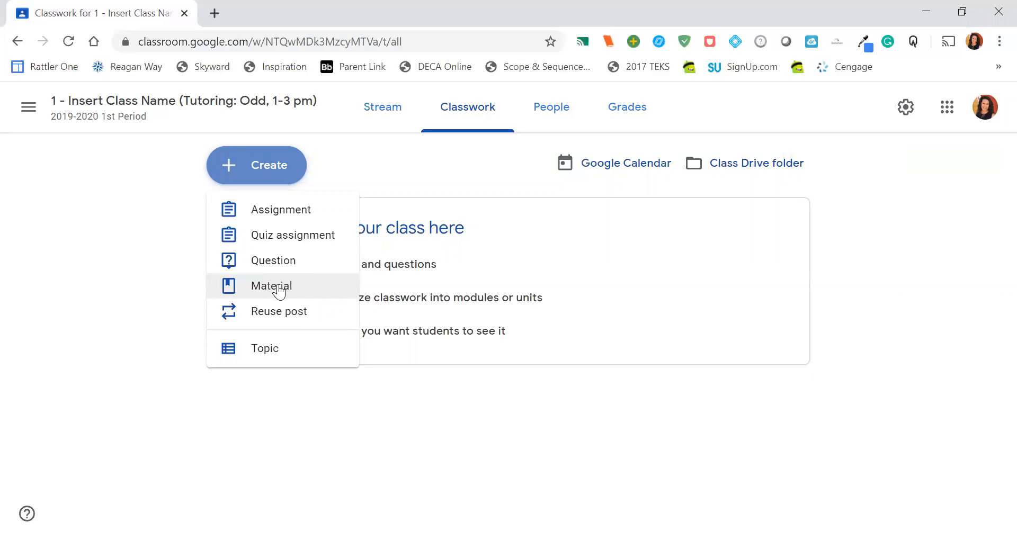
# Start a material 'Chapter 7 PowerPoint' described 'Make sure you review all the slides in the attached PowerPoint.'.
pyautogui.click(272, 289)
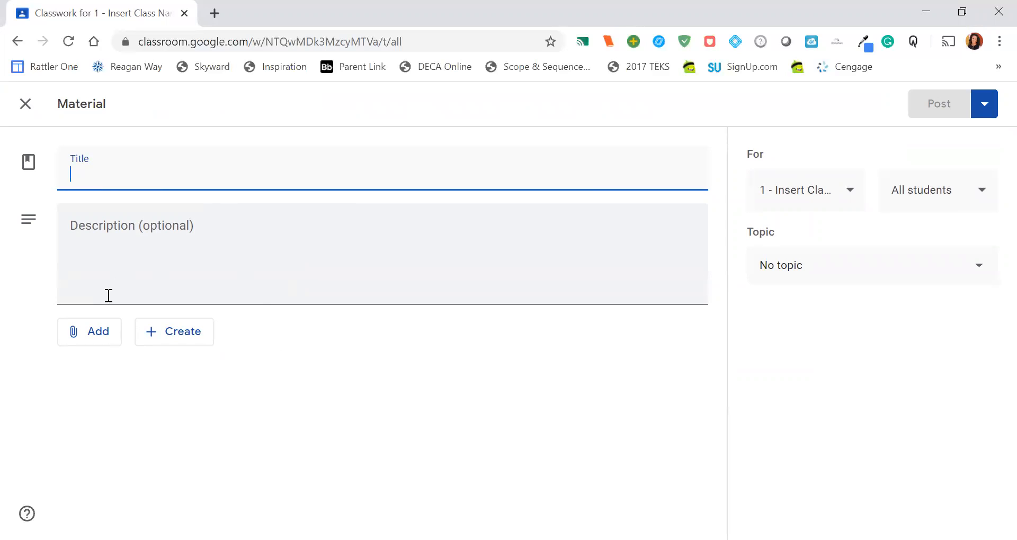
pyautogui.write('Chapter 7 PowerPoint')
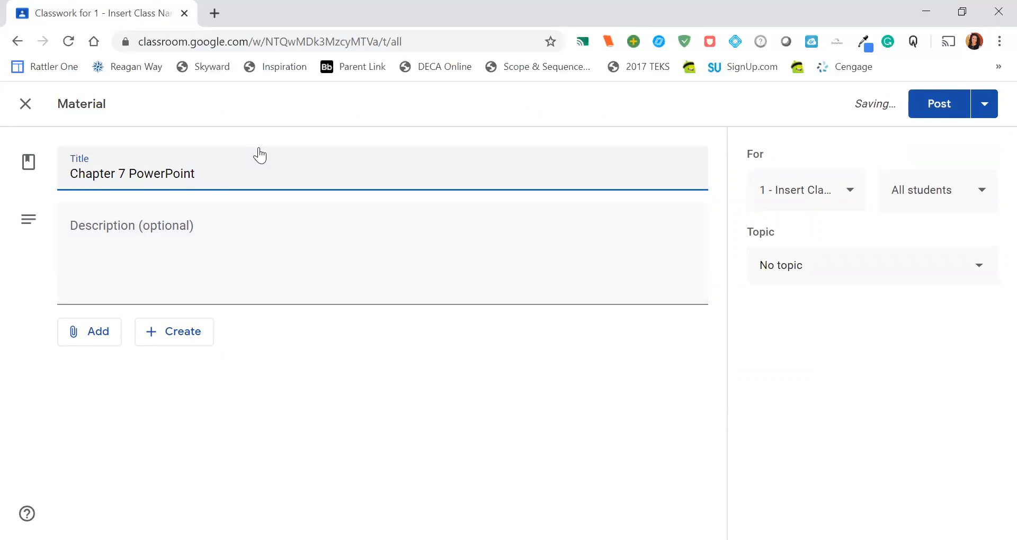
pyautogui.click(191, 245)
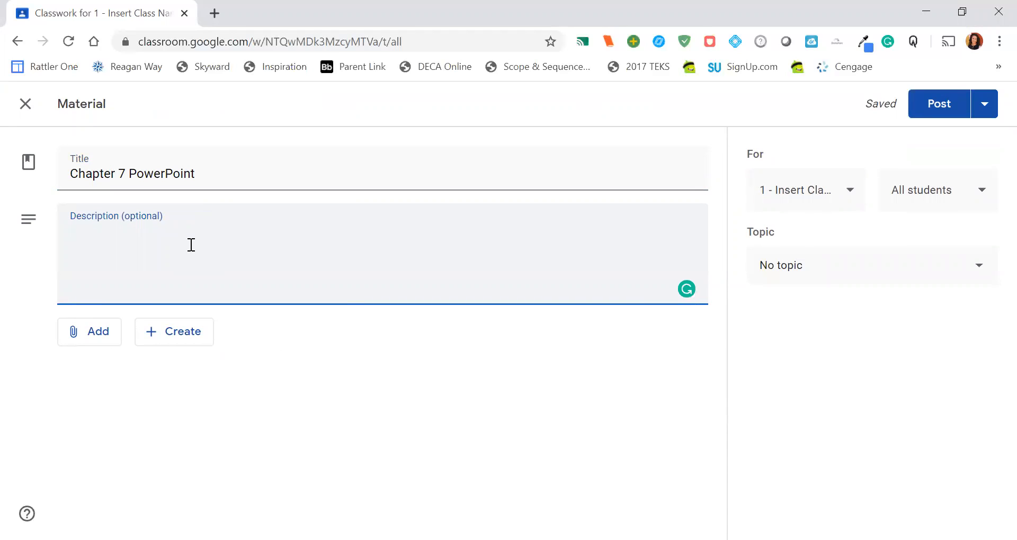
pyautogui.write('Make s')
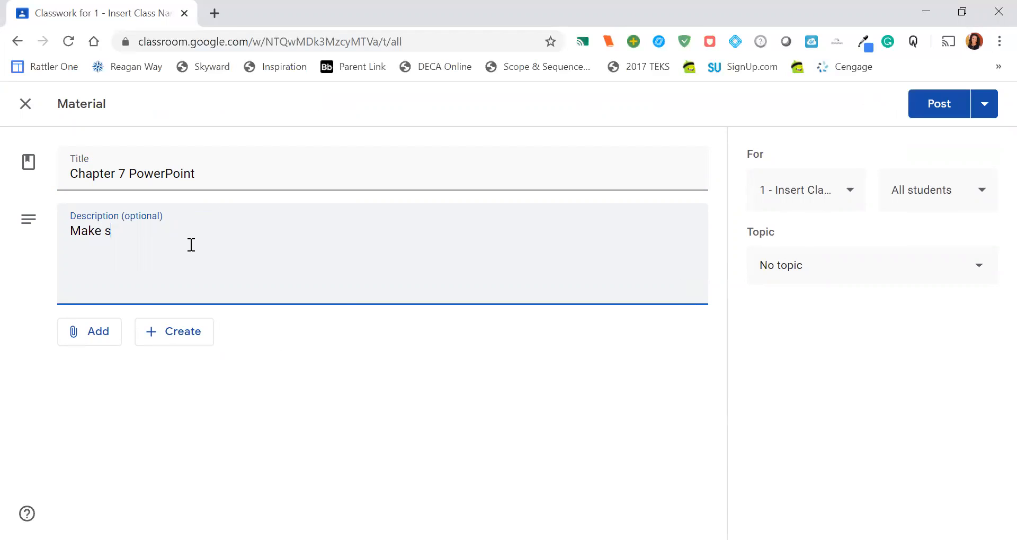
pyautogui.write('ure you review all the slideds')
pyautogui.press('BackSpace')
pyautogui.press('BackSpace')
pyautogui.write('s in')
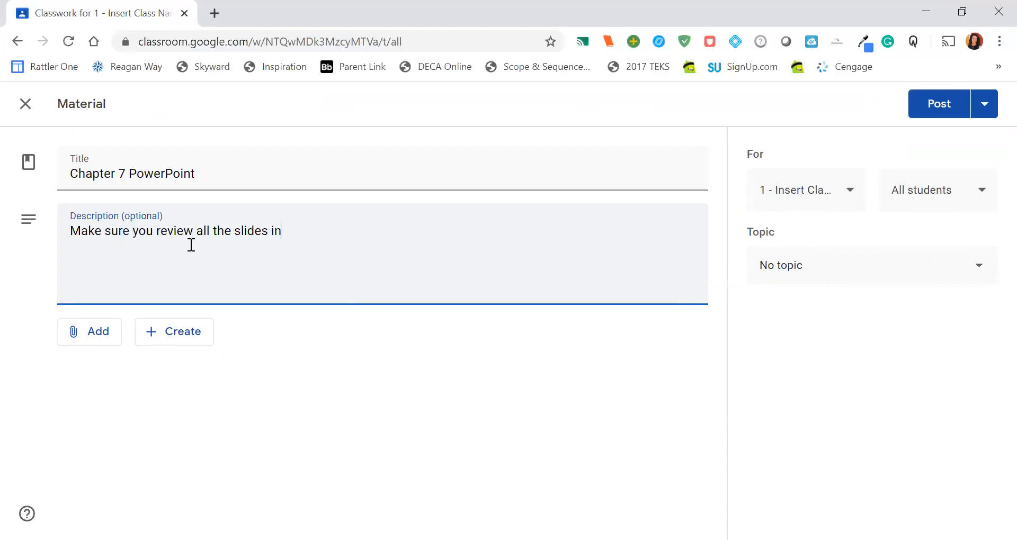
pyautogui.write(' the attached PowerPoint.')
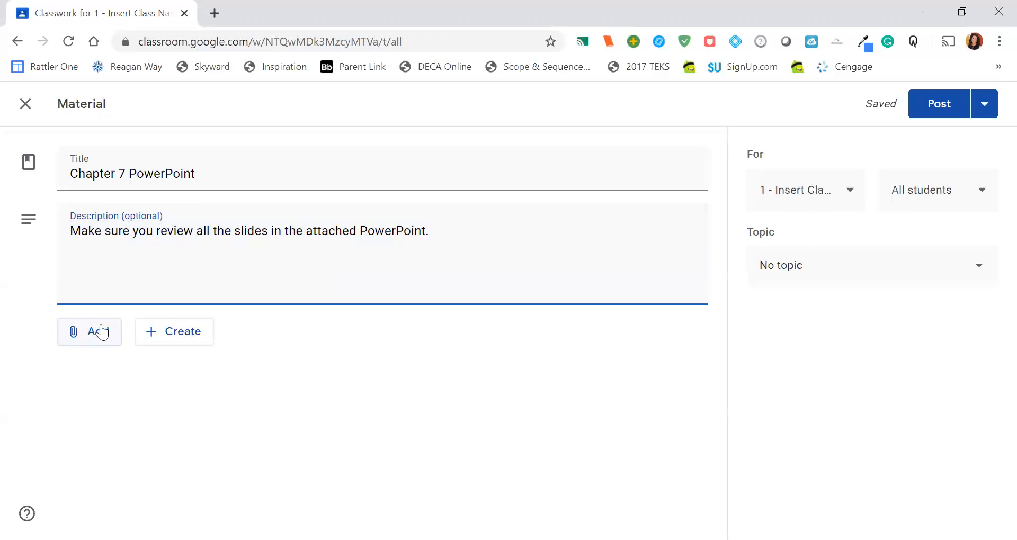
# Choose to attach a file uploaded from the device.
pyautogui.click(88, 339)
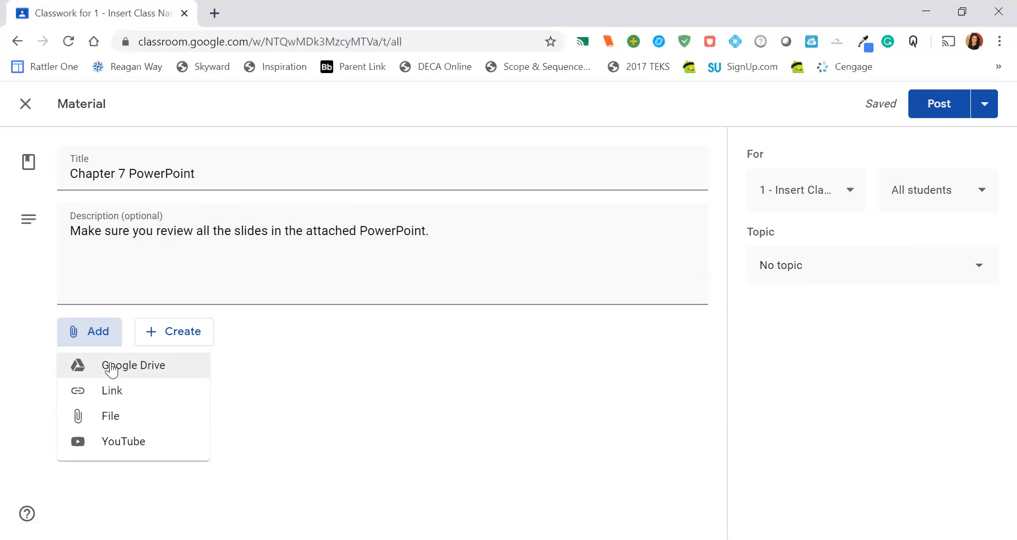
pyautogui.click(111, 416)
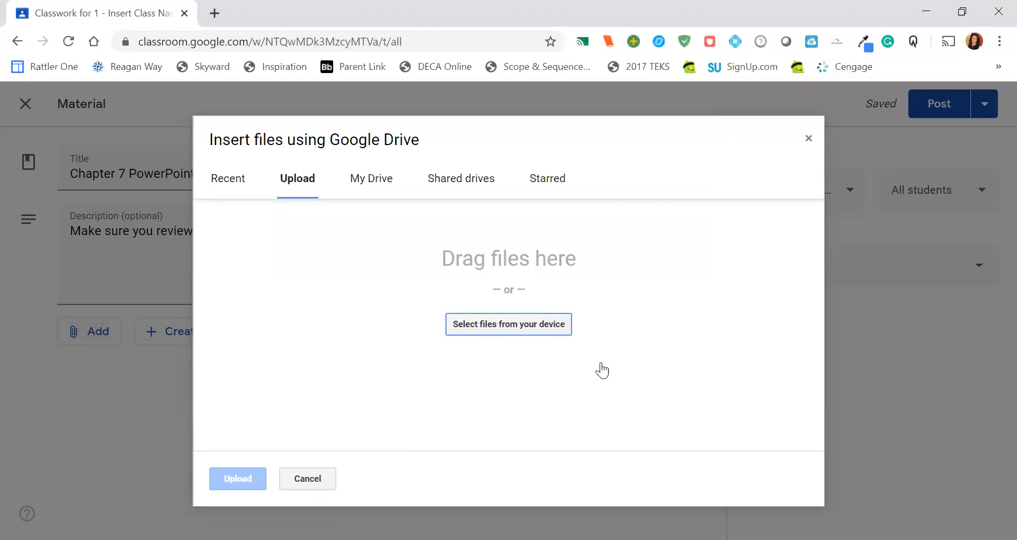
pyautogui.click(494, 325)
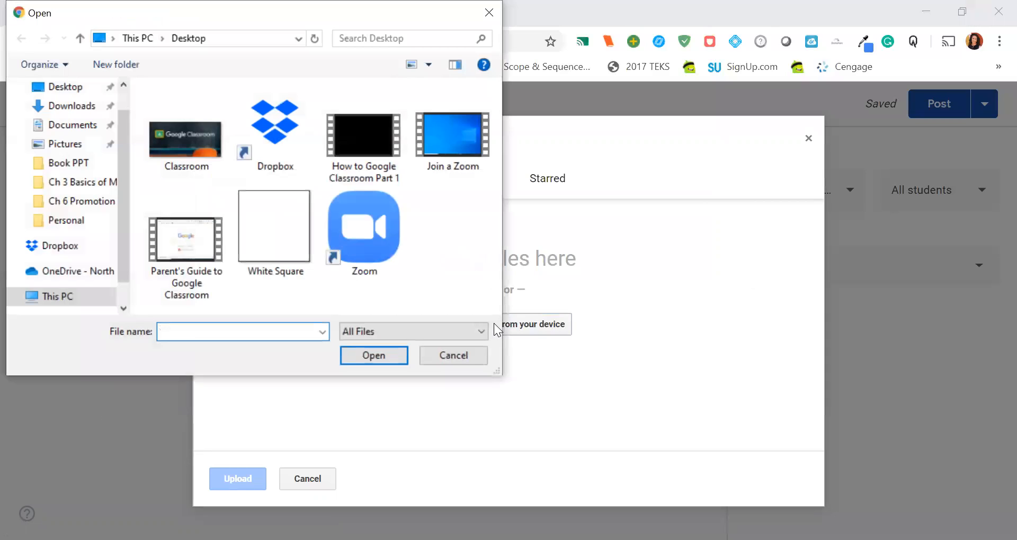
pyautogui.moveTo(121, 161); pyautogui.dragTo(122, 125)
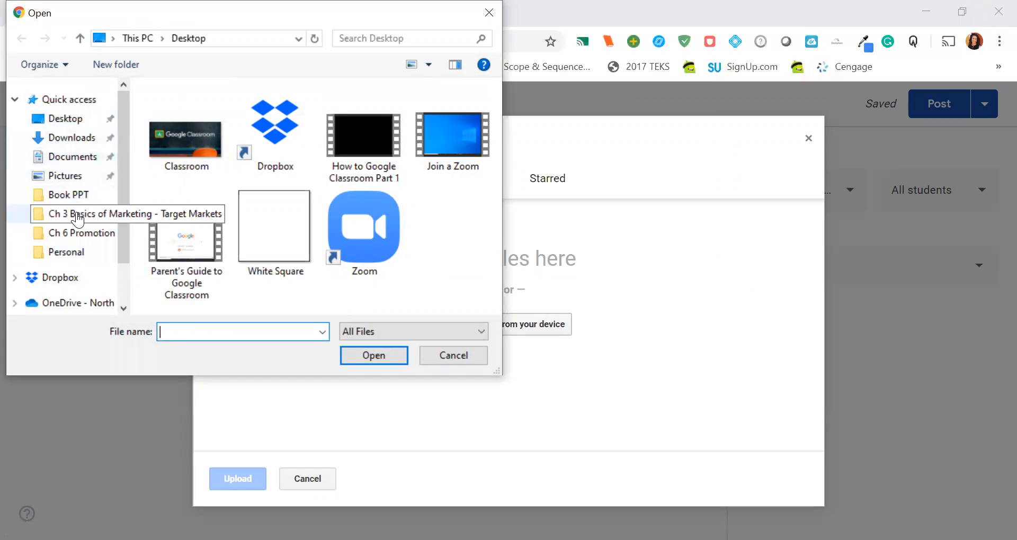
# Browse Dropbox > Entrepreneurship > Goodheart Wilcox > Chapter 7 and pick Chapter 7.pptx.
pyautogui.click(65, 280)
pyautogui.scroll(-1, 199, 232)
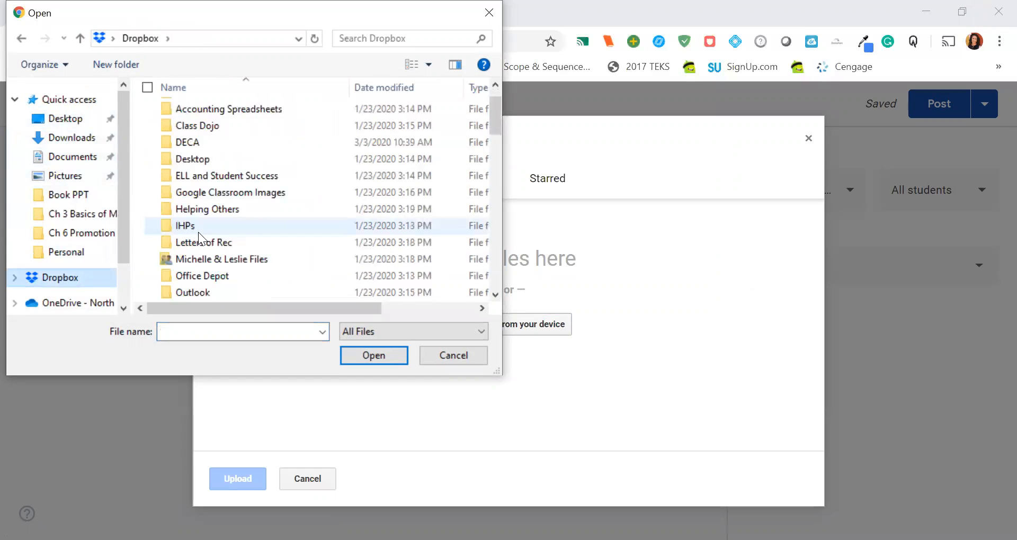
pyautogui.doubleClick(228, 257)
pyautogui.click(223, 161)
pyautogui.click(211, 165)
pyautogui.click(262, 175)
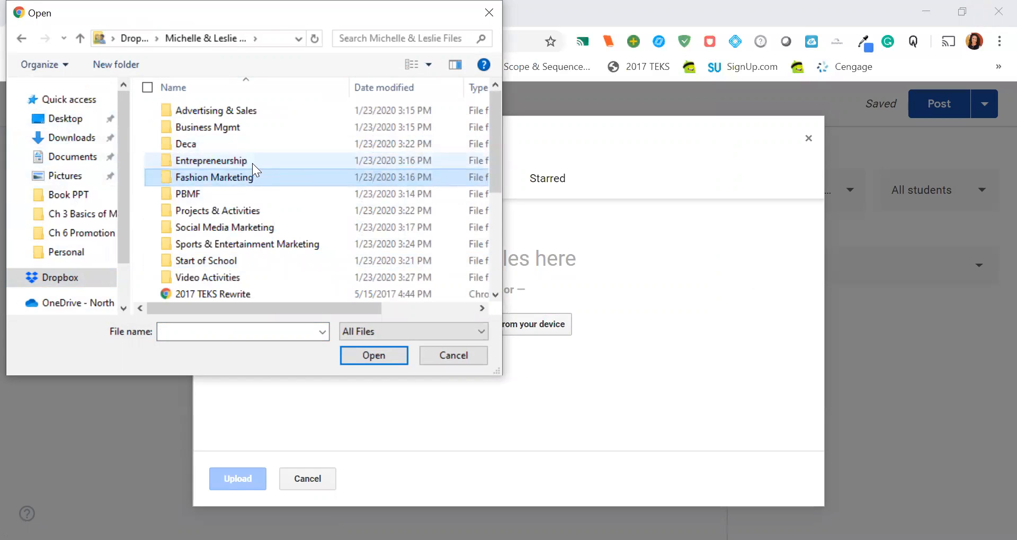
pyautogui.doubleClick(252, 163)
pyautogui.click(230, 127)
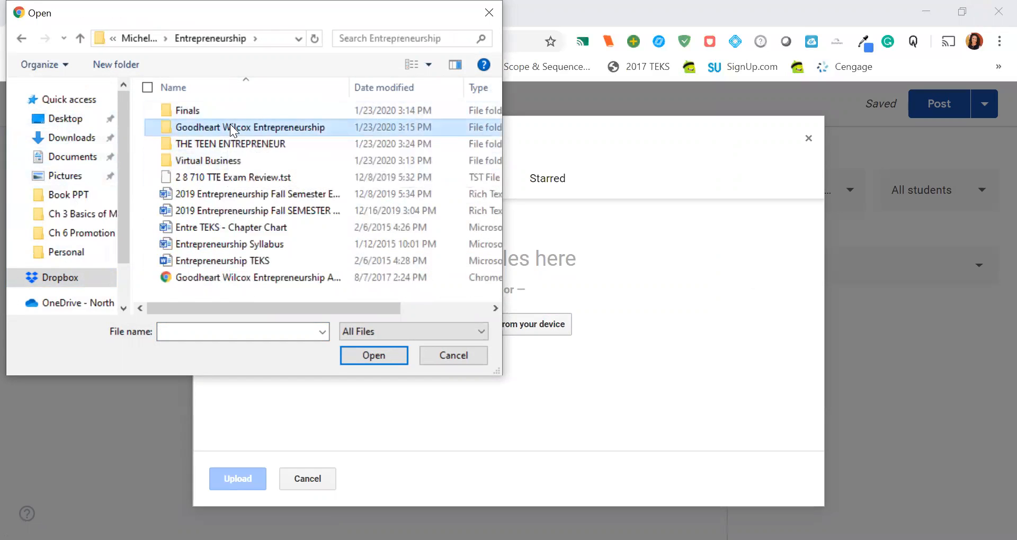
pyautogui.doubleClick(230, 127)
pyautogui.doubleClick(221, 227)
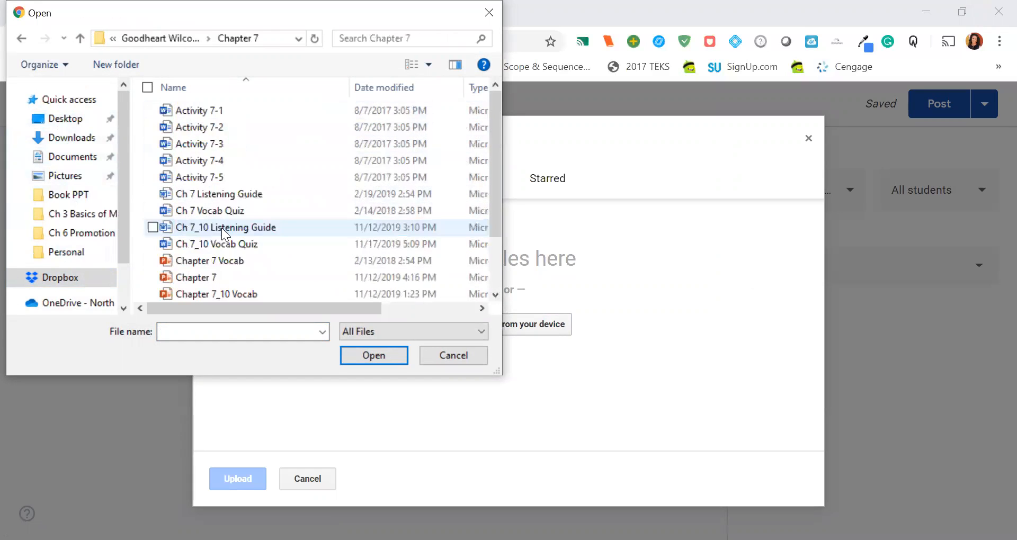
pyautogui.doubleClick(213, 277)
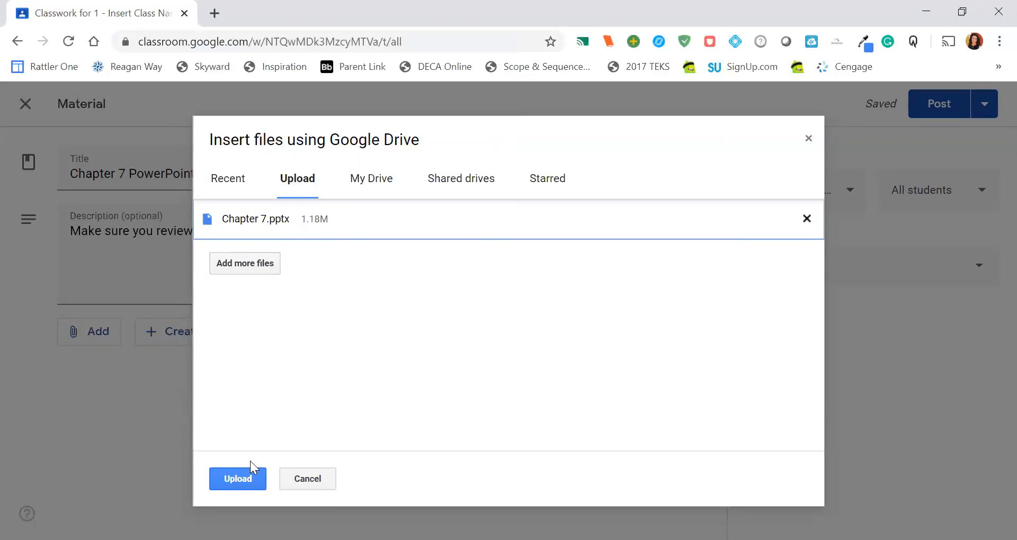
# Upload Chapter 7.pptx as the material's attachment.
pyautogui.click(244, 478)
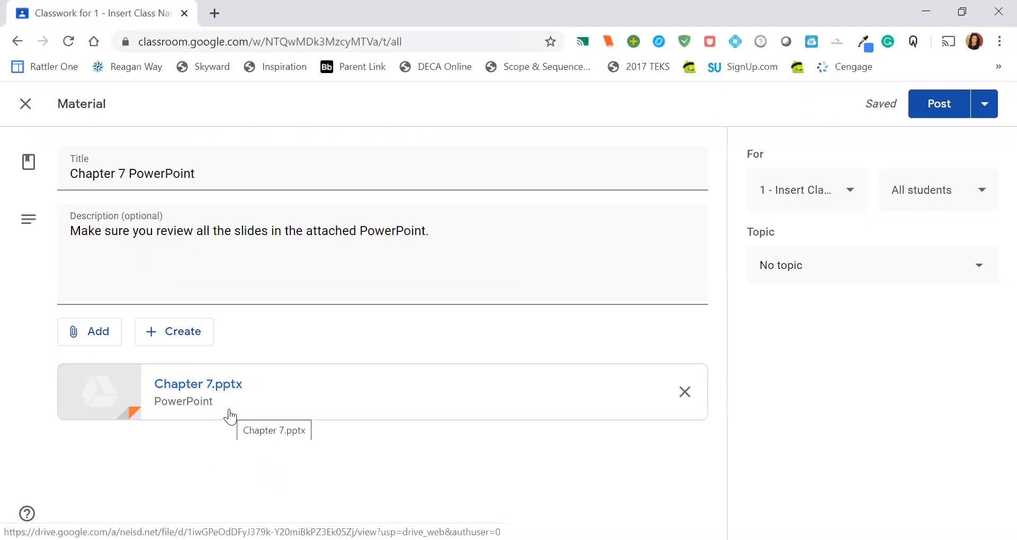
# Preview the Chapter 7.pptx slides in a new tab, then close it to return to the draft.
pyautogui.click(130, 393)
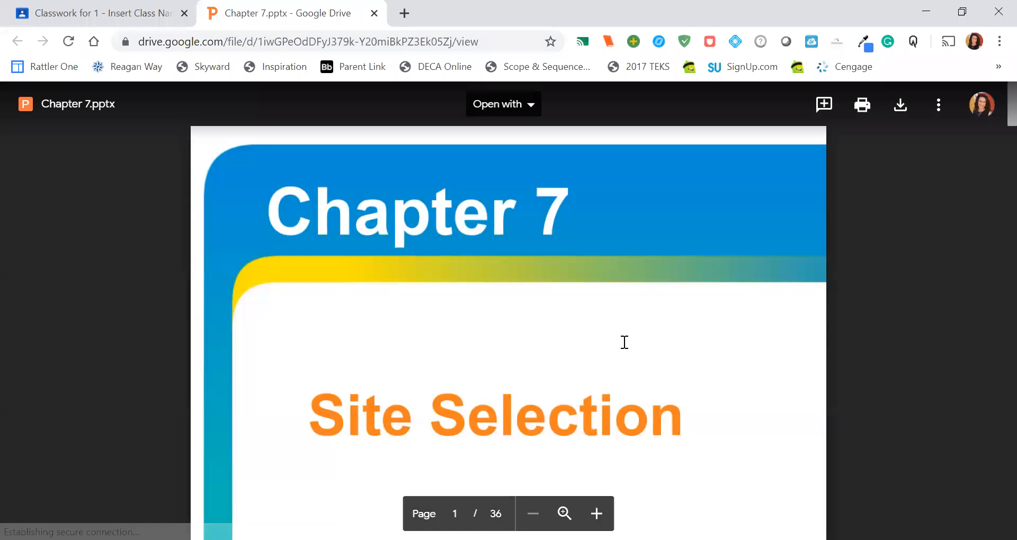
pyautogui.scroll(-2, 625, 342)
pyautogui.scroll(3, 624, 342)
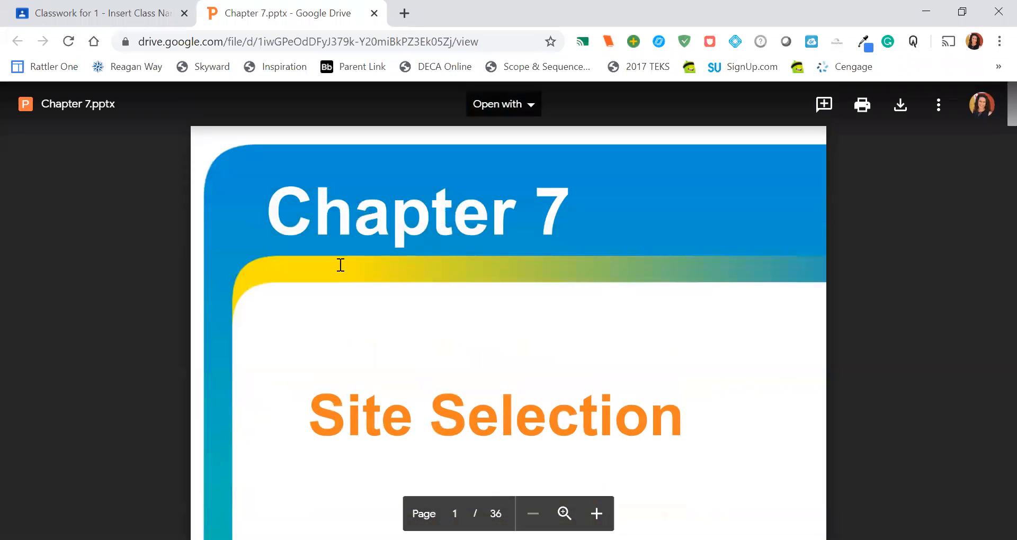
pyautogui.scroll(-5, 449, 328)
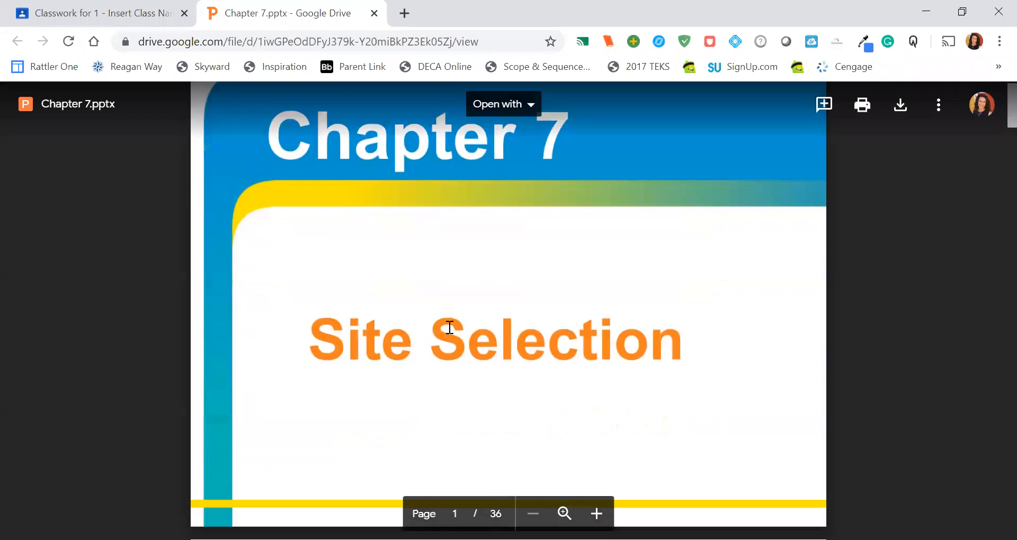
pyautogui.scroll(-10, 450, 328)
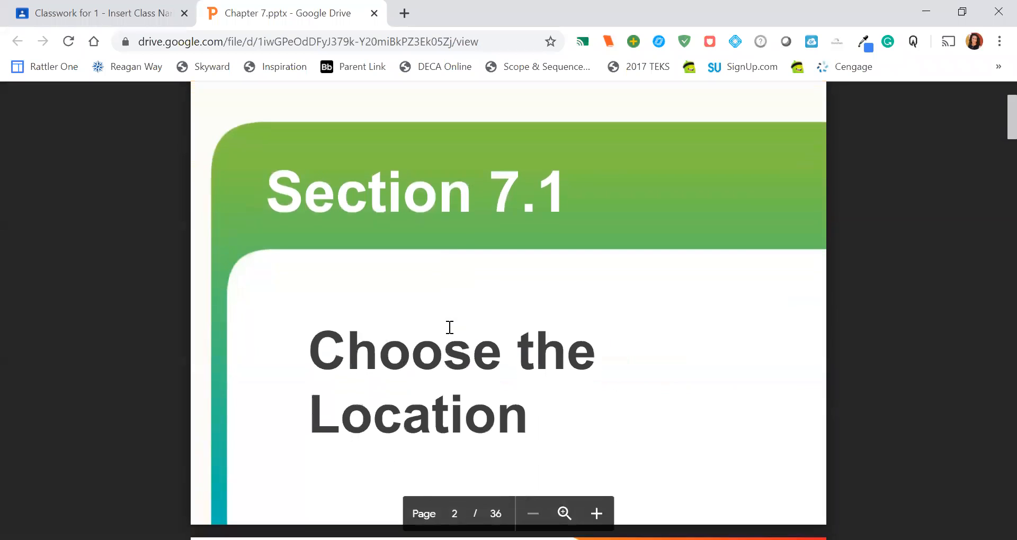
pyautogui.scroll(-10, 449, 327)
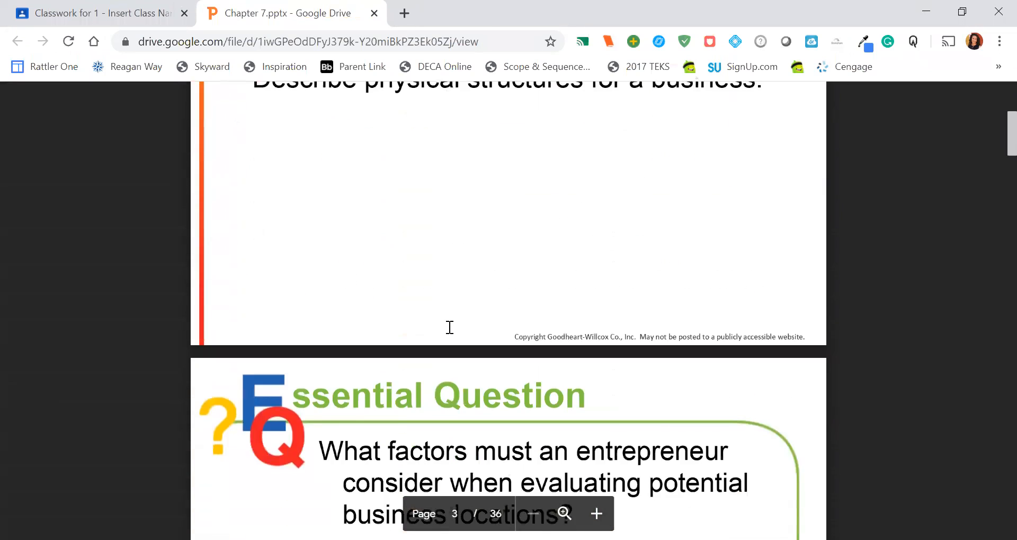
pyautogui.scroll(-7, 449, 328)
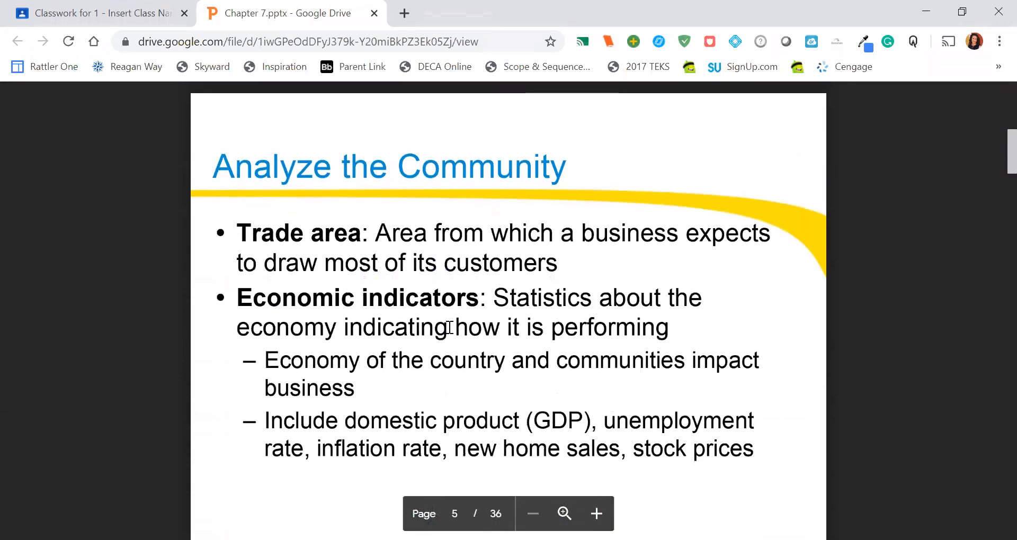
pyautogui.scroll(20, 450, 328)
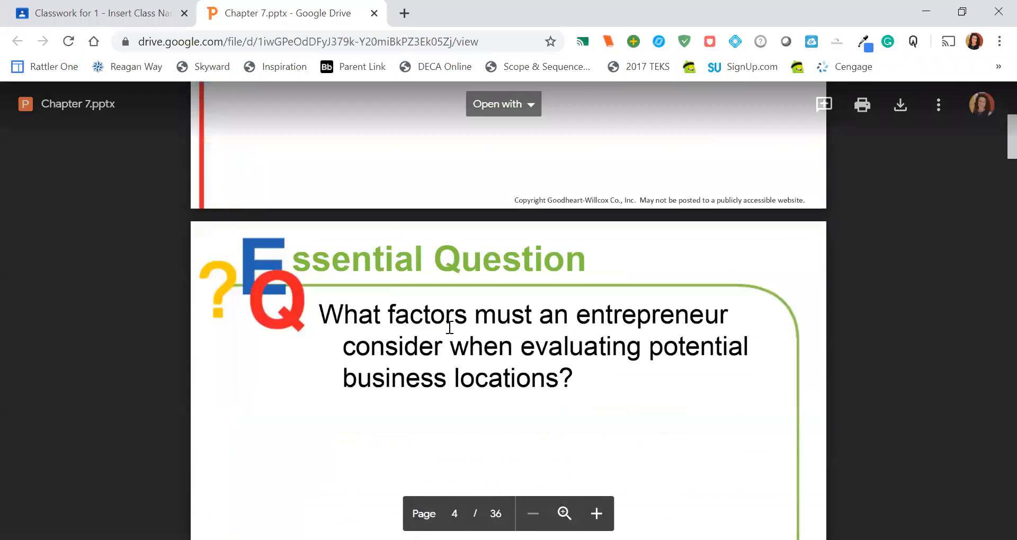
pyautogui.scroll(3, 450, 328)
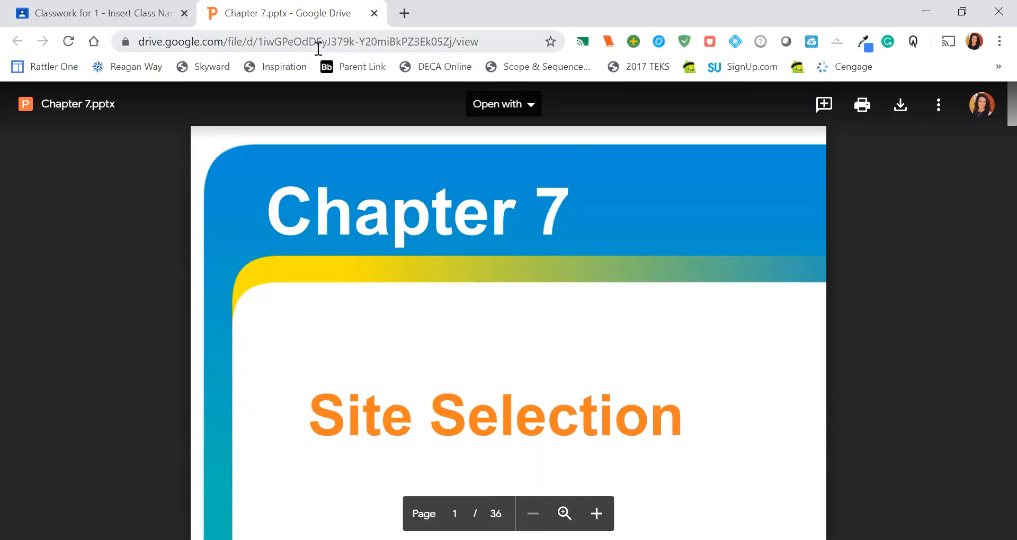
pyautogui.click(375, 13)
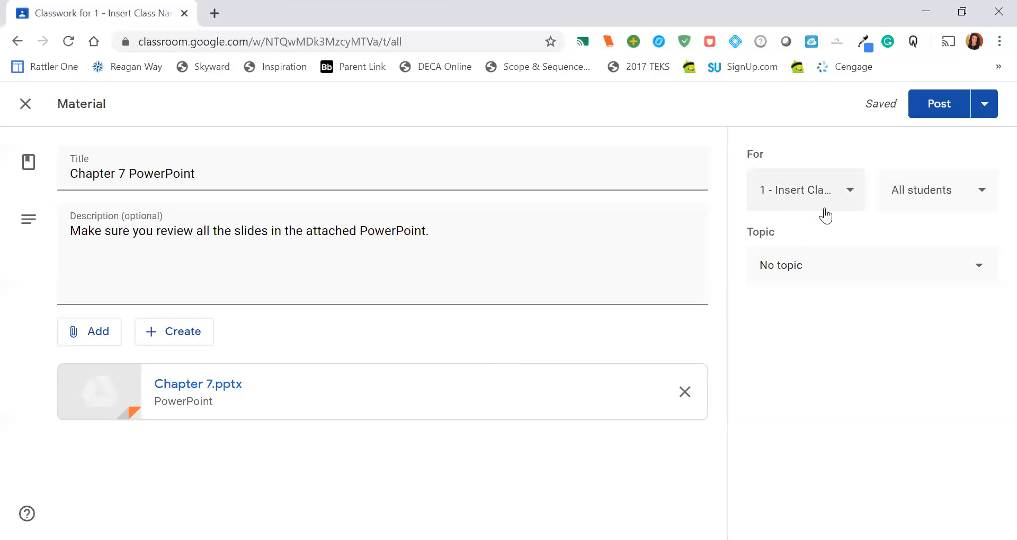
# Add classes 2, 4, 5 - Advertising and 6 - Advertising as recipients.
pyautogui.click(797, 190)
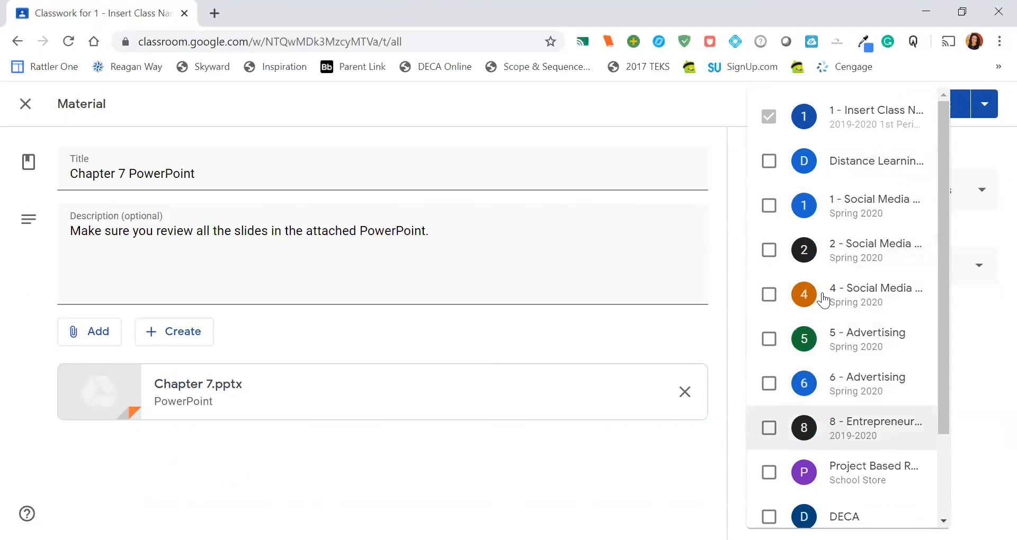
pyautogui.click(768, 253)
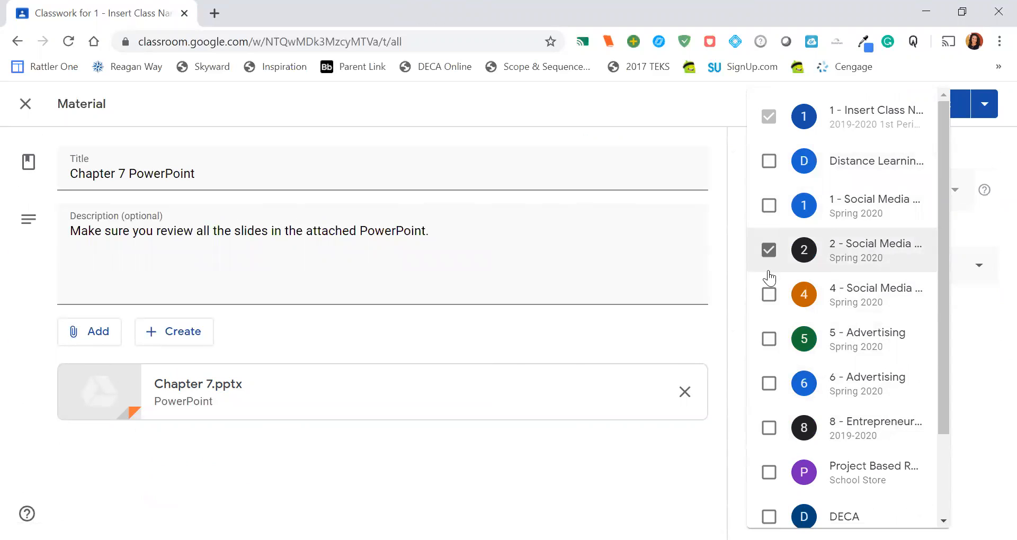
pyautogui.click(775, 298)
pyautogui.click(767, 338)
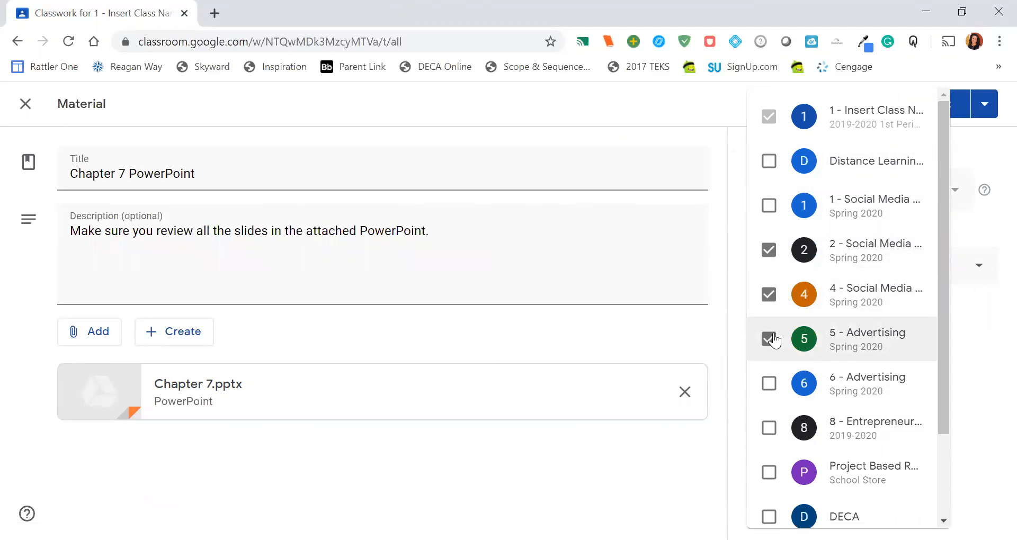
pyautogui.click(770, 389)
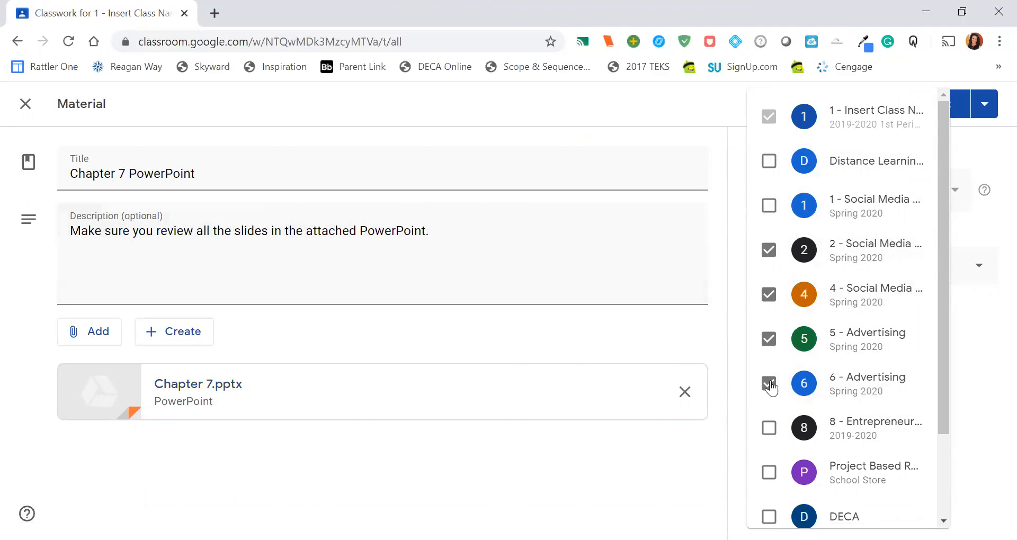
pyautogui.click(597, 464)
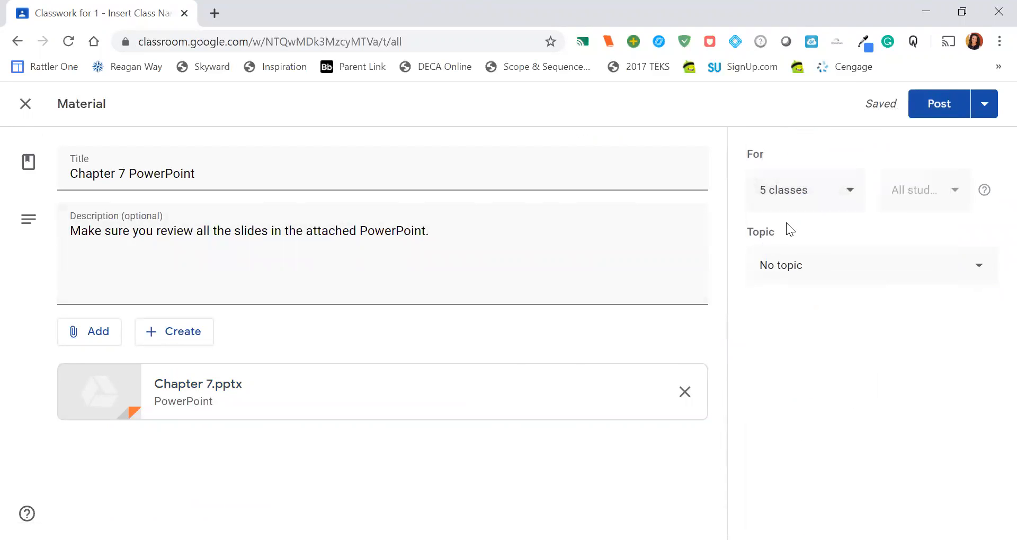
# Remove the extra classes so only the original class receives the material.
pyautogui.click(986, 105)
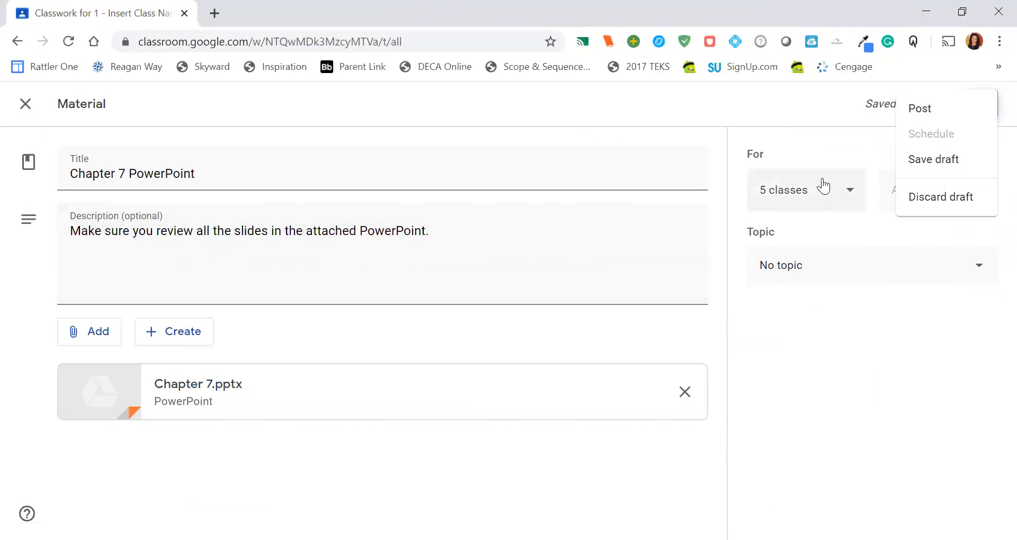
pyautogui.click(800, 147)
pyautogui.click(818, 207)
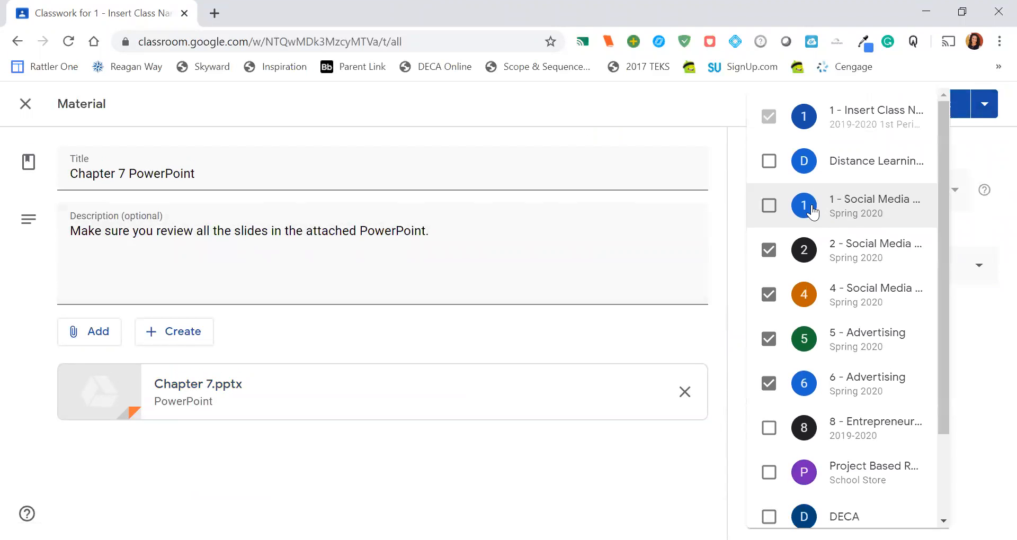
pyautogui.click(769, 292)
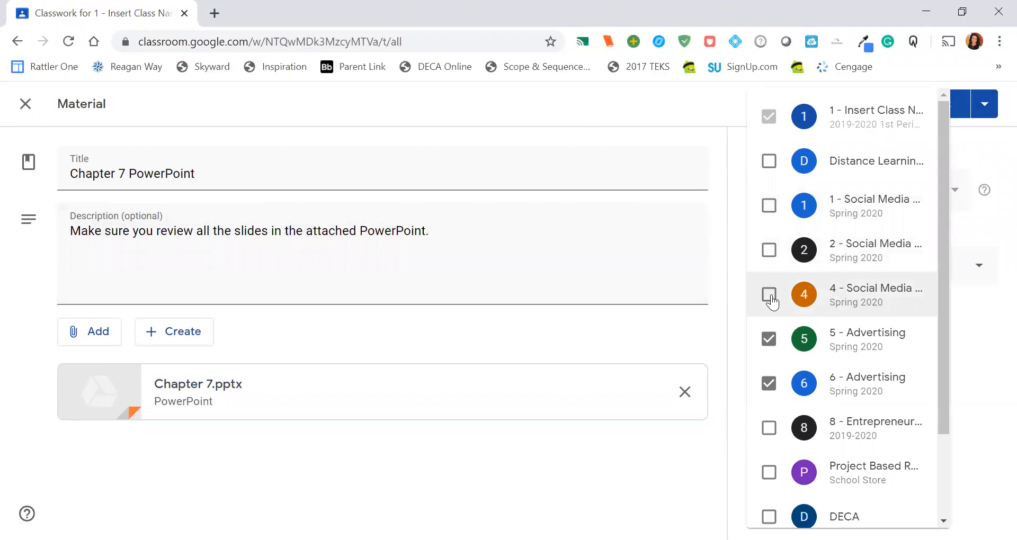
pyautogui.click(768, 340)
pyautogui.click(769, 384)
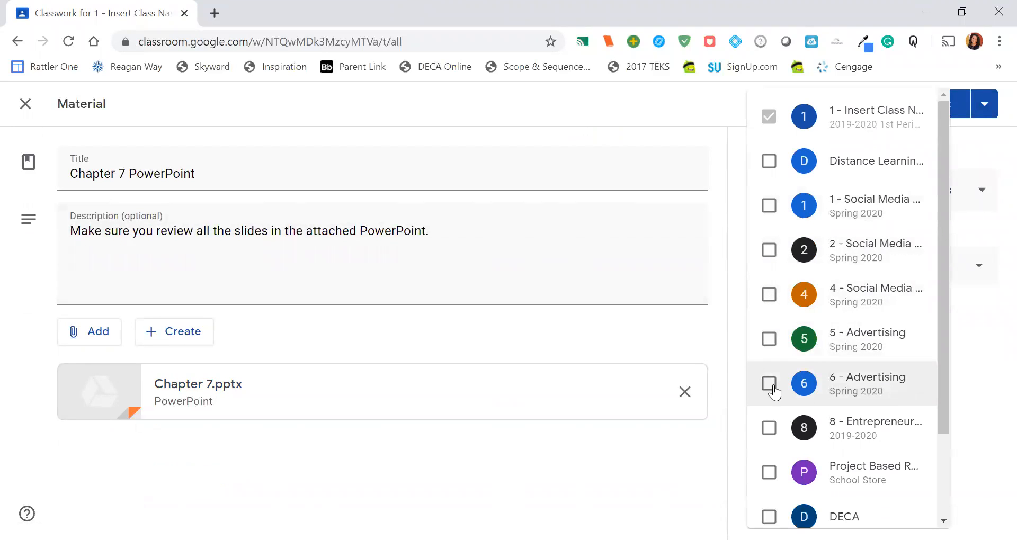
pyautogui.click(713, 261)
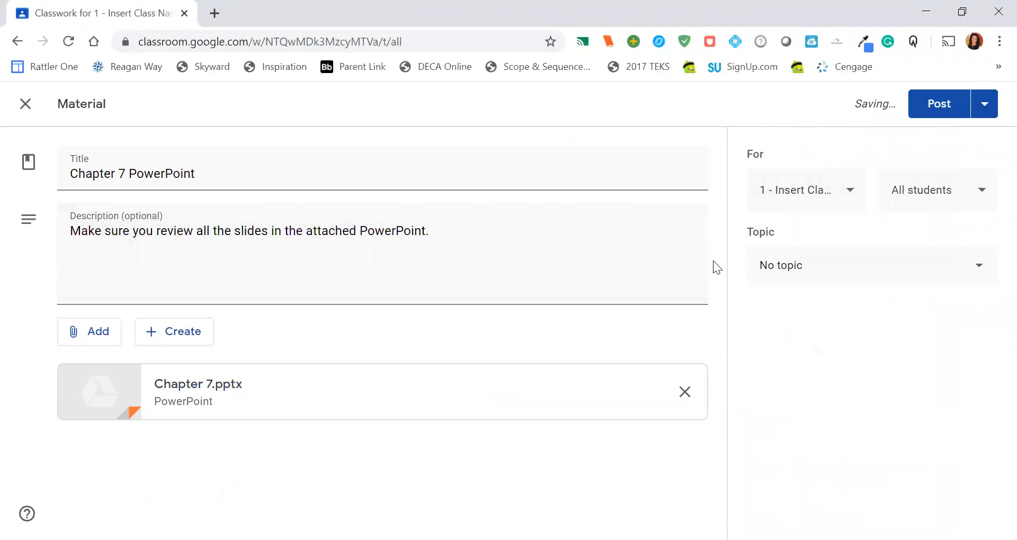
# Confirm only the original class is selected and post the material.
pyautogui.click(797, 197)
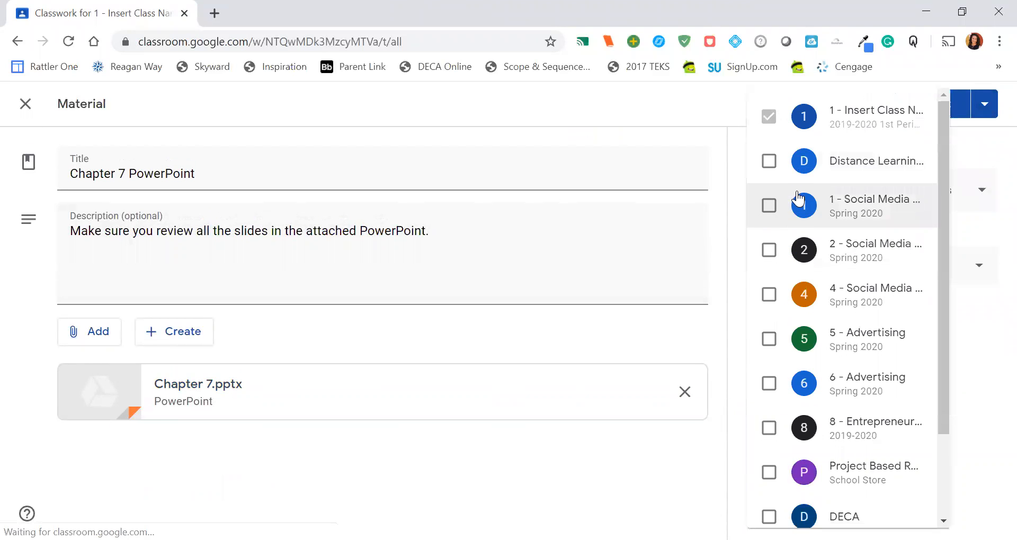
pyautogui.click(684, 114)
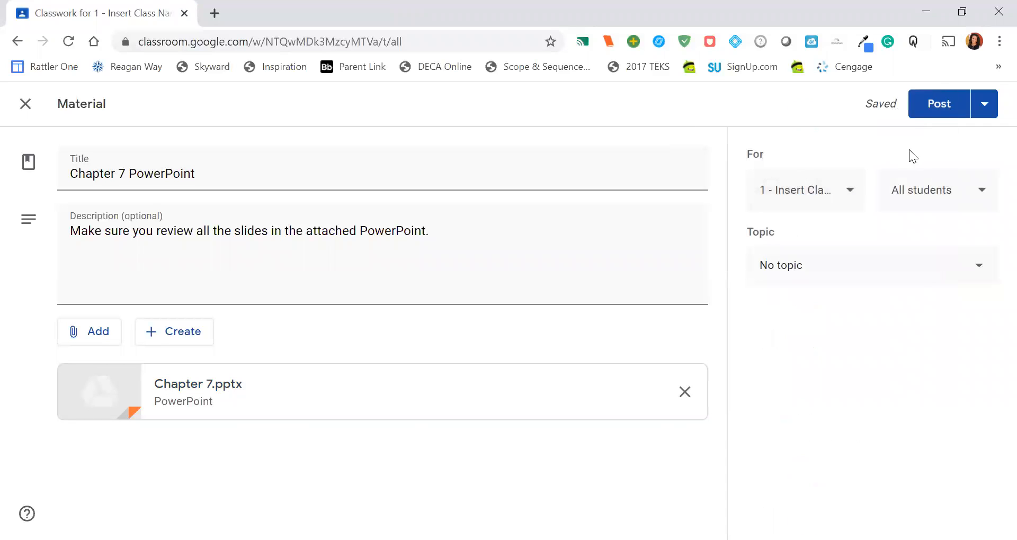
pyautogui.click(930, 105)
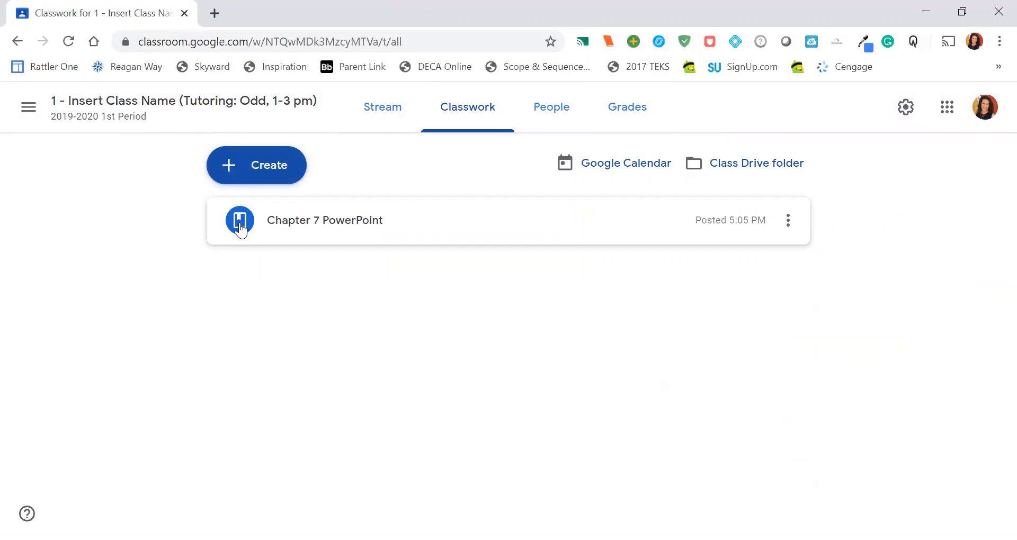
# Expand the Chapter 7 PowerPoint card to show its description and Chapter 7.pptx attachment.
pyautogui.click(270, 223)
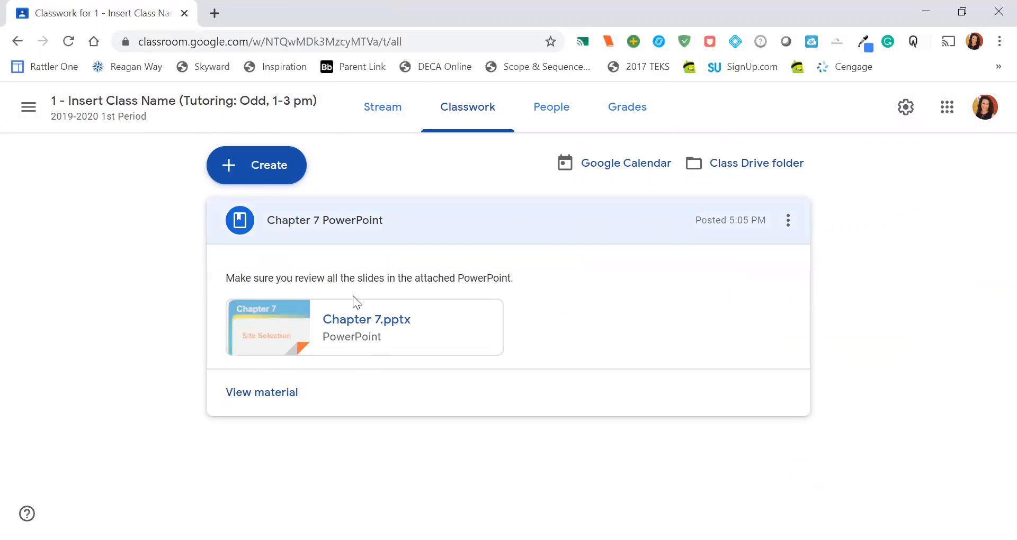
pyautogui.click(324, 332)
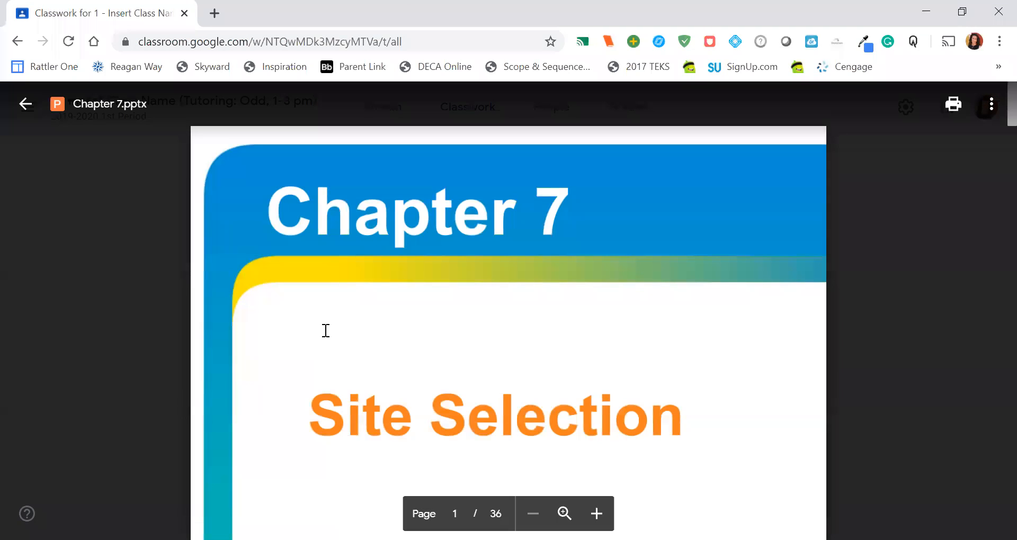
pyautogui.scroll(-5, 325, 252)
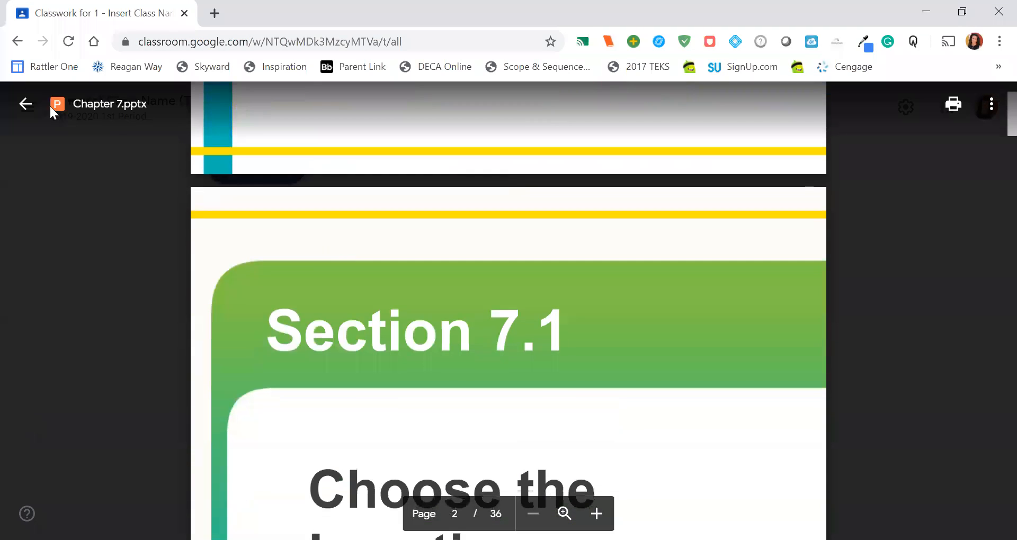
pyautogui.click(26, 106)
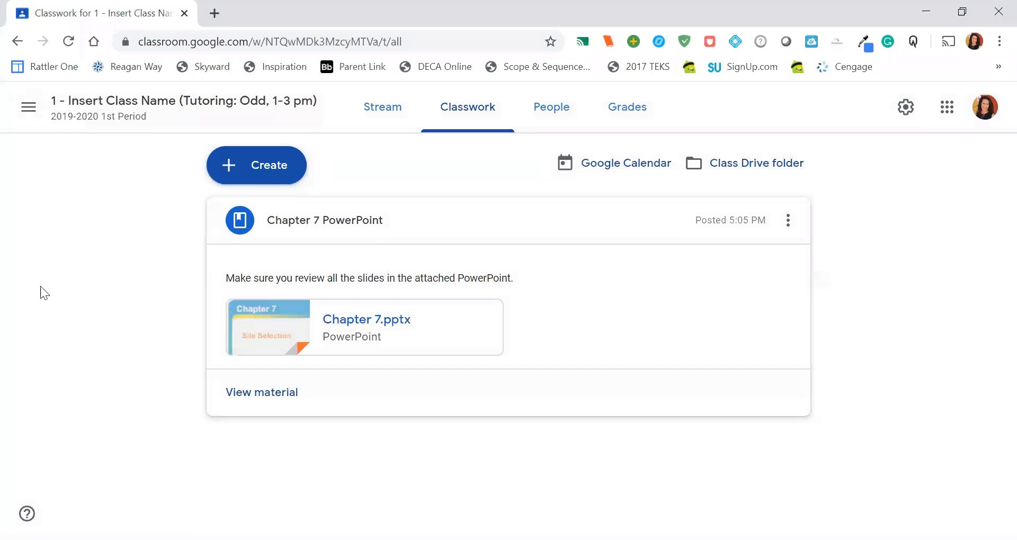
pyautogui.click(379, 110)
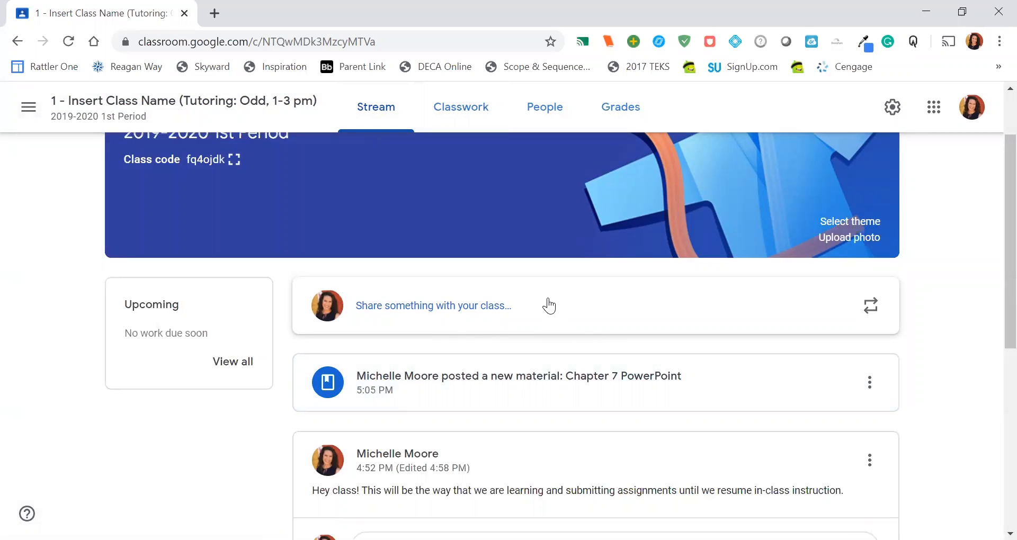
pyautogui.click(475, 123)
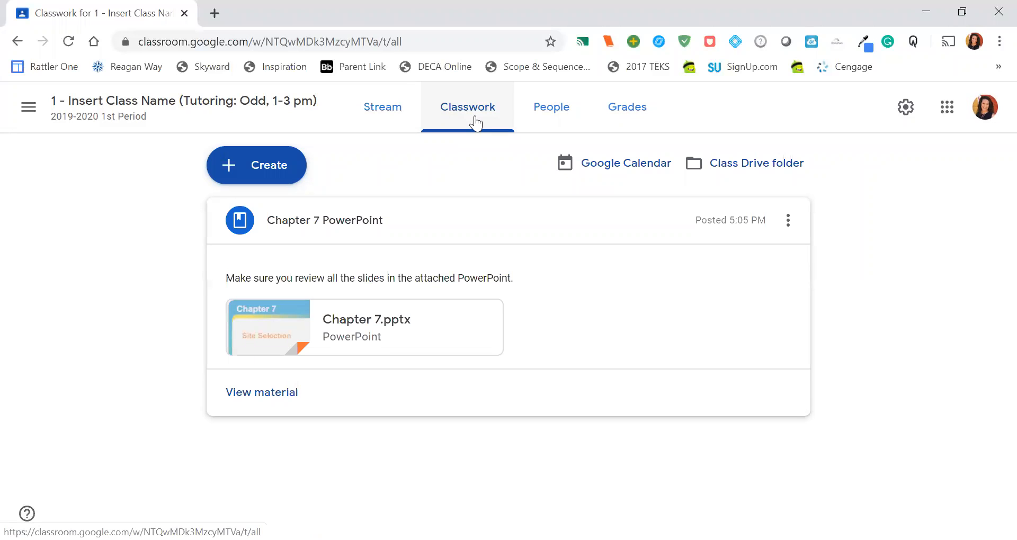
pyautogui.click(269, 171)
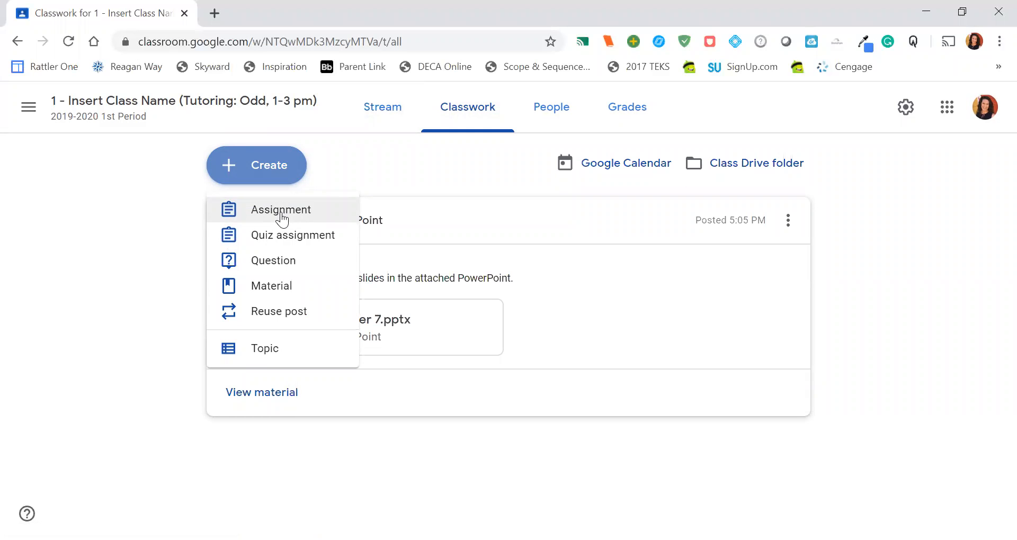
# Start a new blank assignment from the Create menu.
pyautogui.click(276, 212)
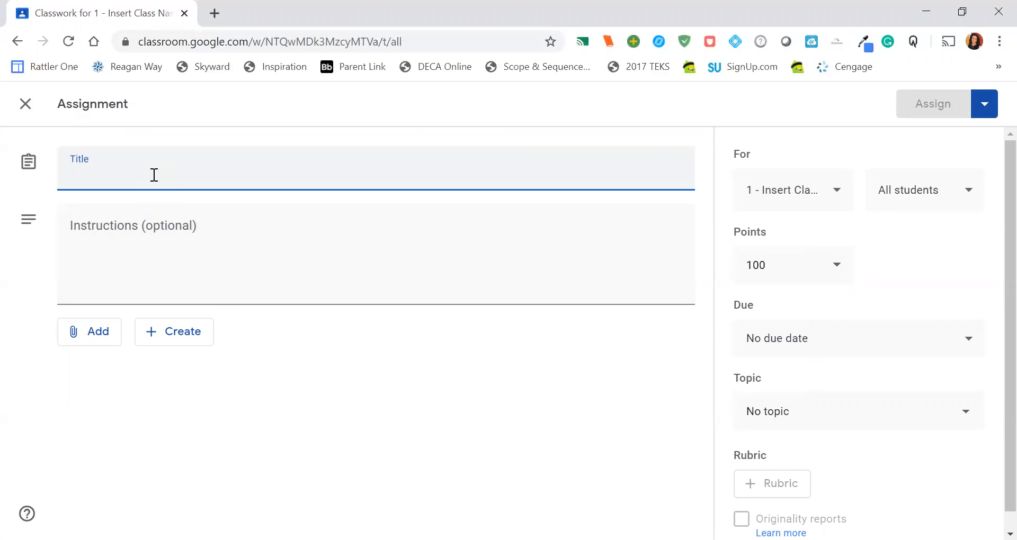
# Title the new assignment 'Random Assignment', ready for instructions.
pyautogui.write('Rna')
pyautogui.press('BackSpace')
pyautogui.press('BackSpace')
pyautogui.write('andom')
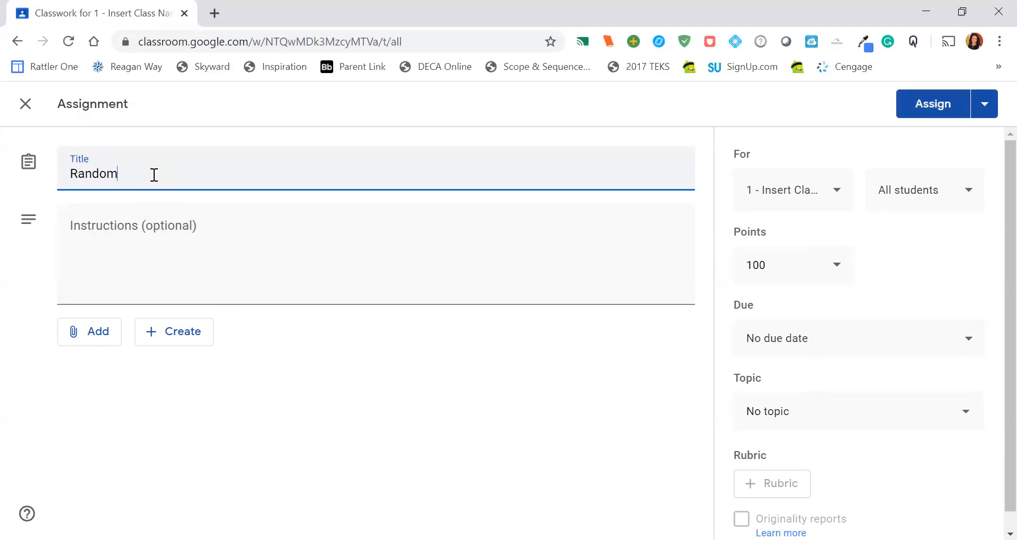
pyautogui.write(' Assignment')
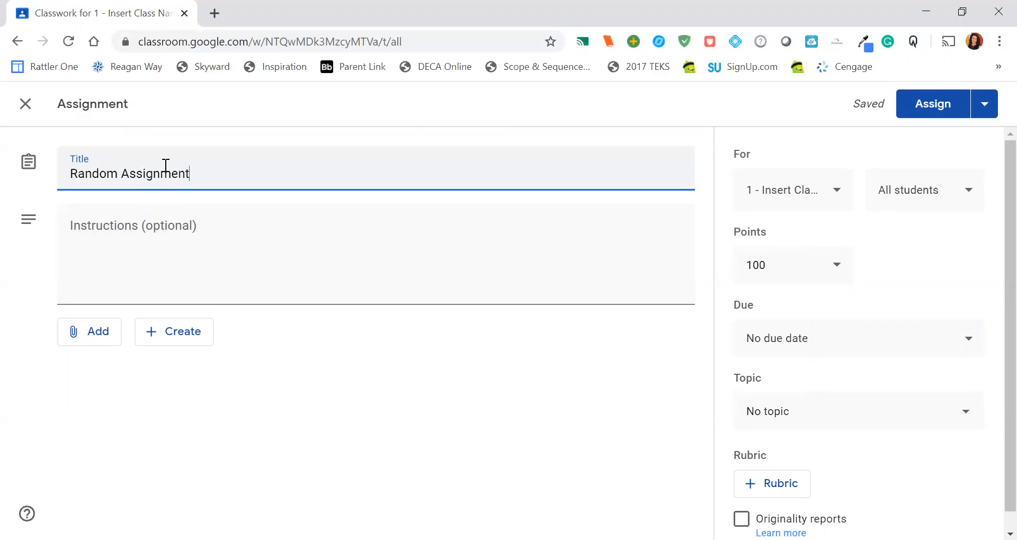
pyautogui.click(154, 231)
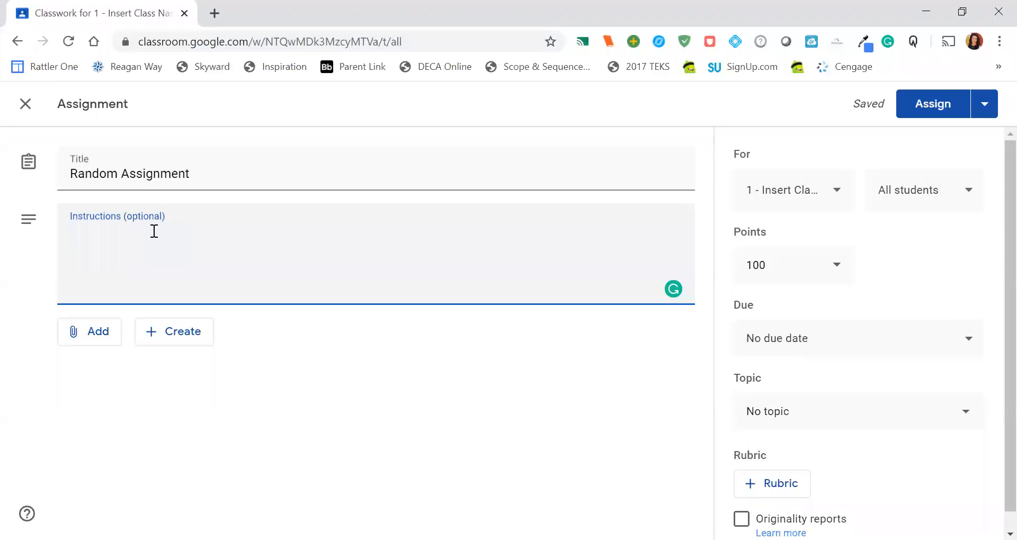
# Enter 'Detailed instruction here on how to complete the assignment.' as the instructions, correcting typos.
pyautogui.write('Detailed instruction here on how to copi')
pyautogui.press('BackSpace')
pyautogui.press('BackSpace')
pyautogui.write('mplete the assignmne')
pyautogui.press('BackSpace')
pyautogui.press('BackSpace')
pyautogui.write('ent.')
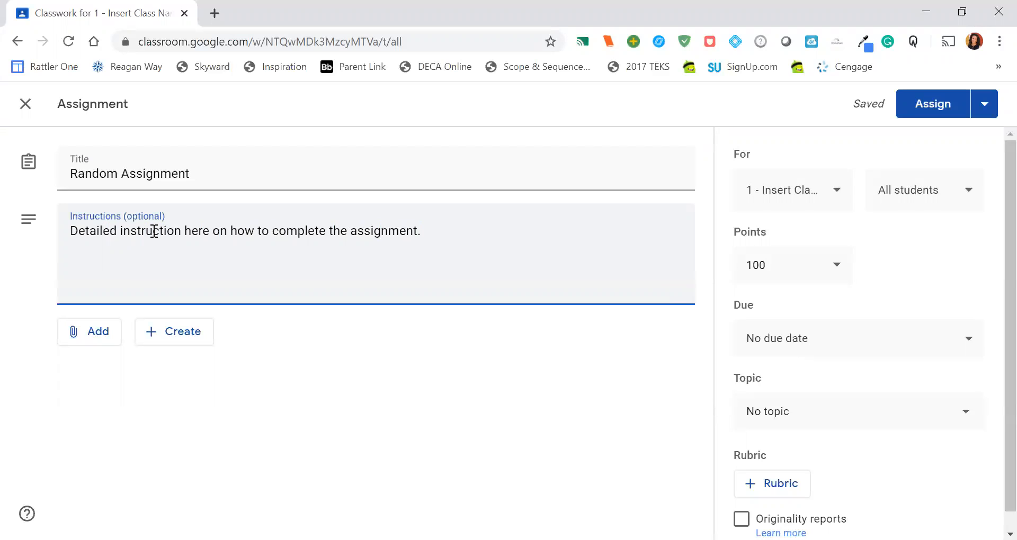
# Set the due date to Sunday, March 29, 2020, changing it from the initially picked March 22.
pyautogui.click(841, 342)
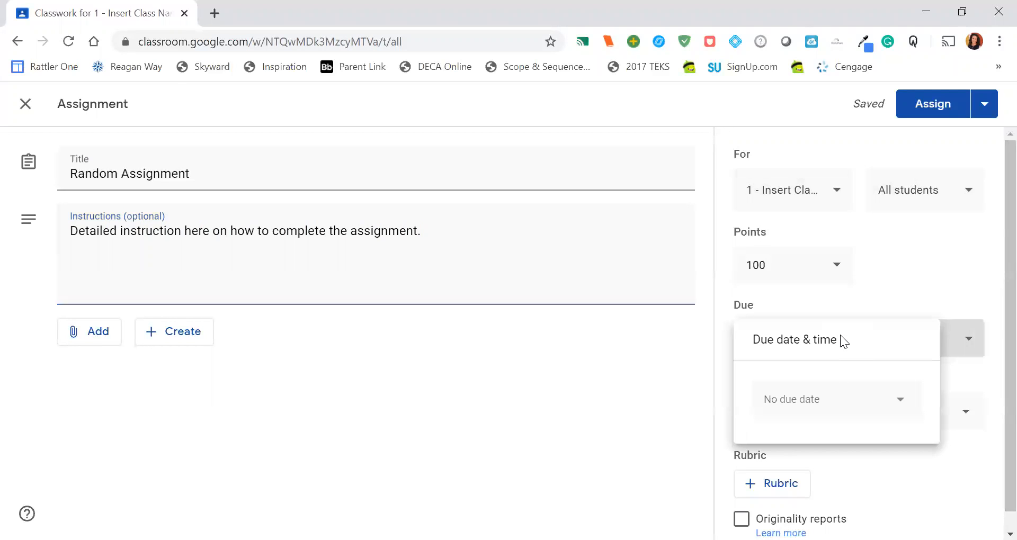
pyautogui.click(864, 418)
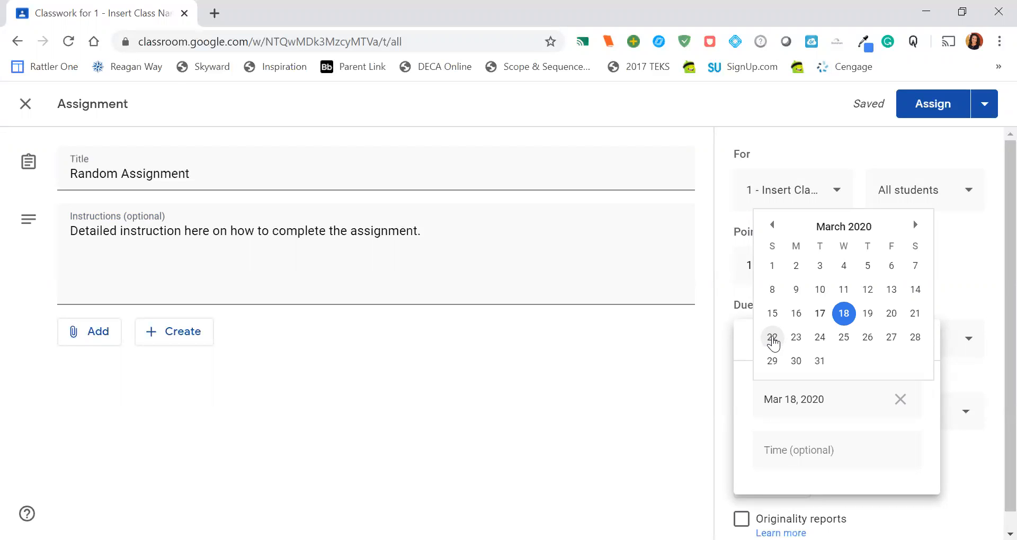
pyautogui.click(772, 339)
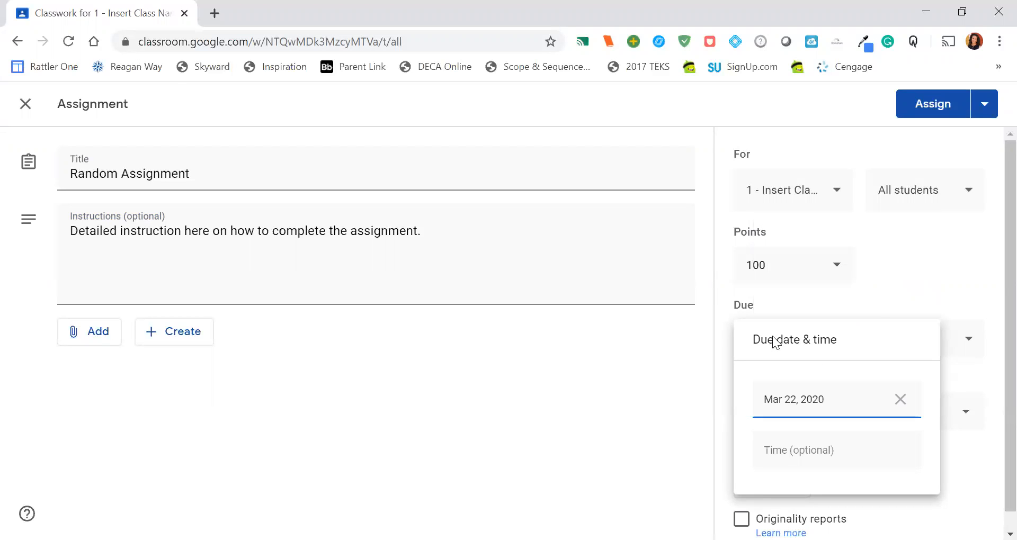
pyautogui.click(826, 408)
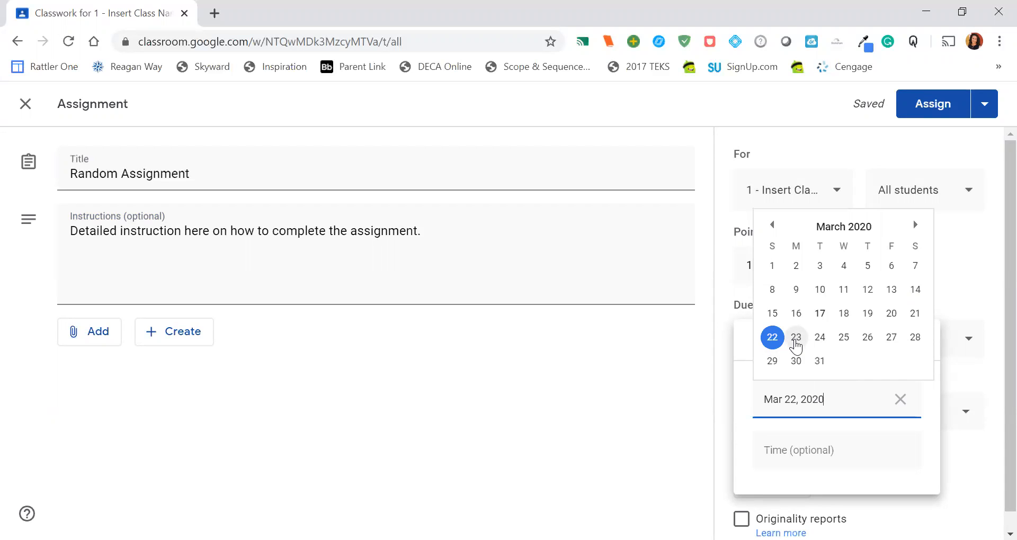
pyautogui.click(772, 362)
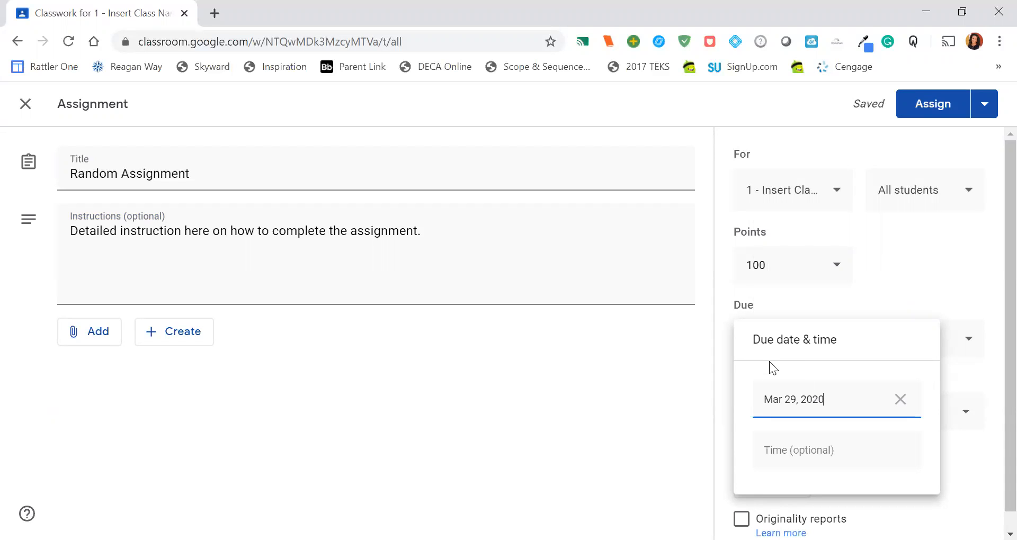
pyautogui.click(958, 284)
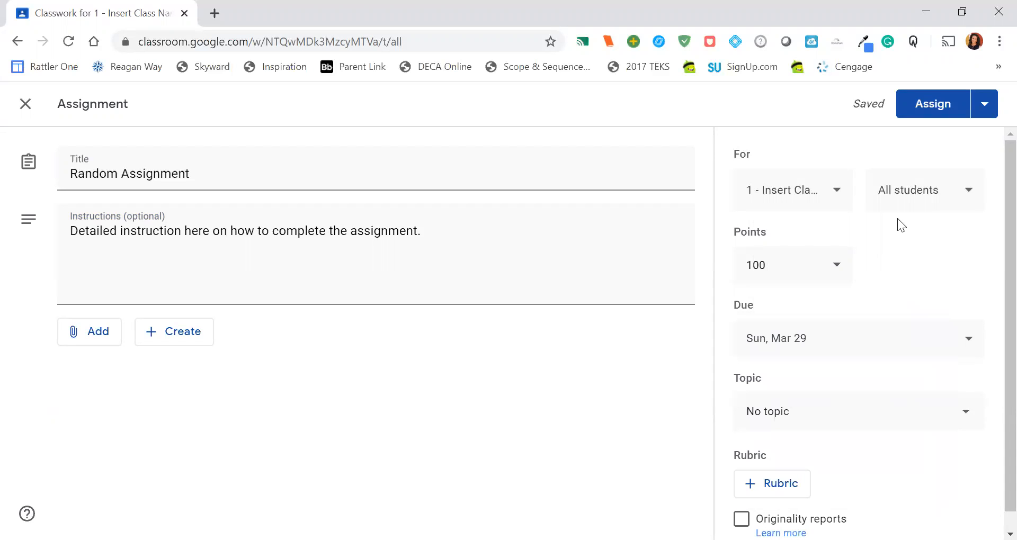
pyautogui.click(833, 189)
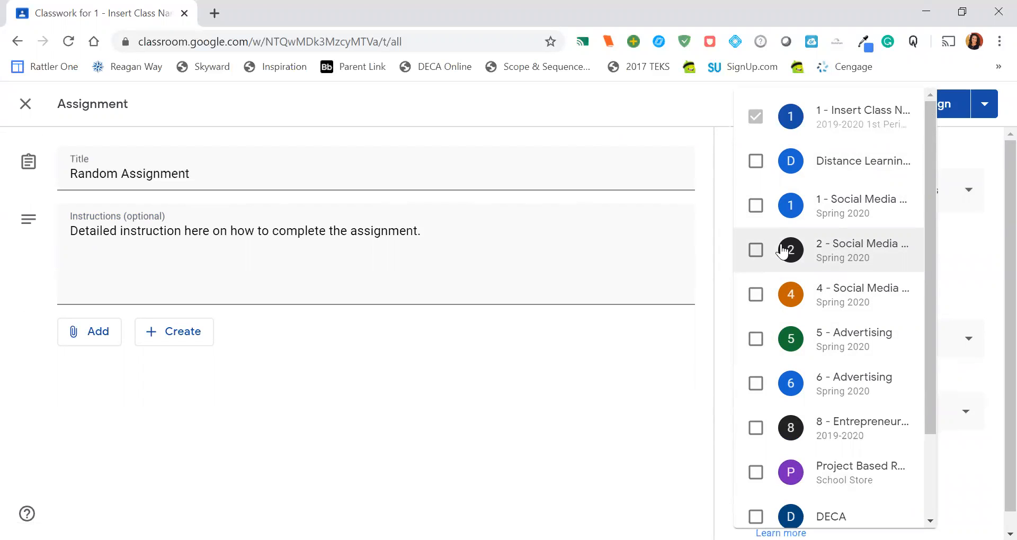
pyautogui.click(973, 252)
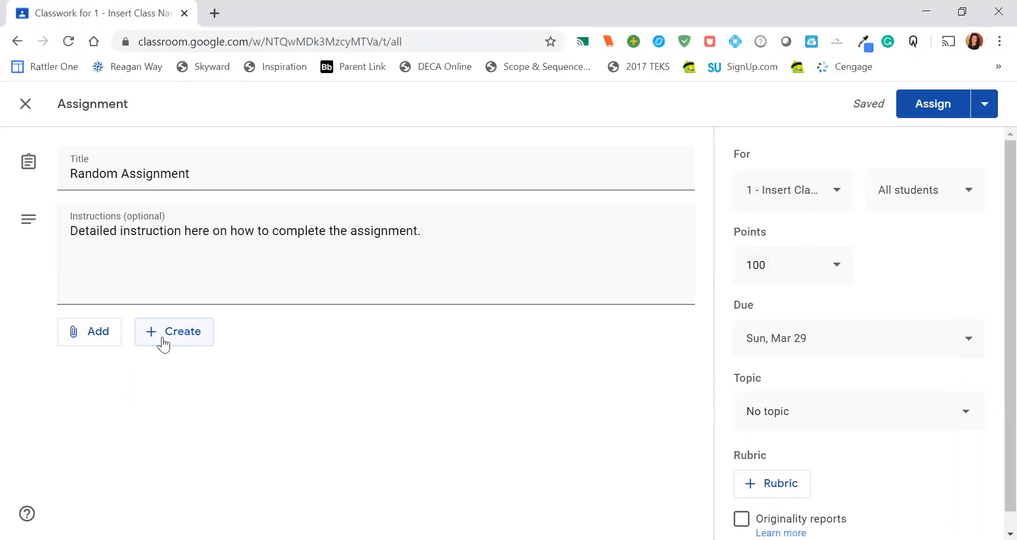
# Show the Create menu listing Docs, Slides, Sheets, Drawings and Forms.
pyautogui.click(195, 340)
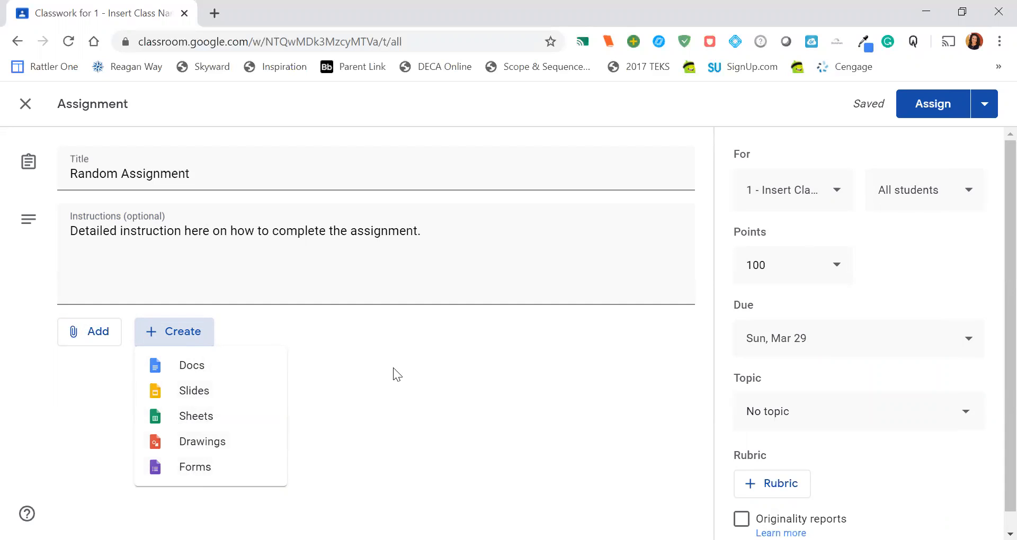
# Create a new Google Doc from the Create menu and title it 'Business Plan Company Description'.
pyautogui.click(202, 369)
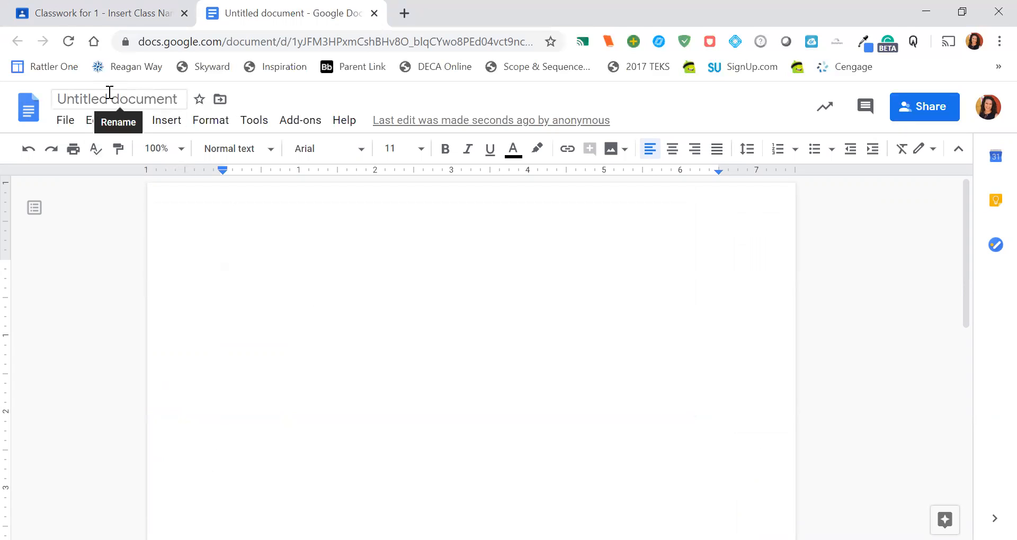
pyautogui.click(159, 103)
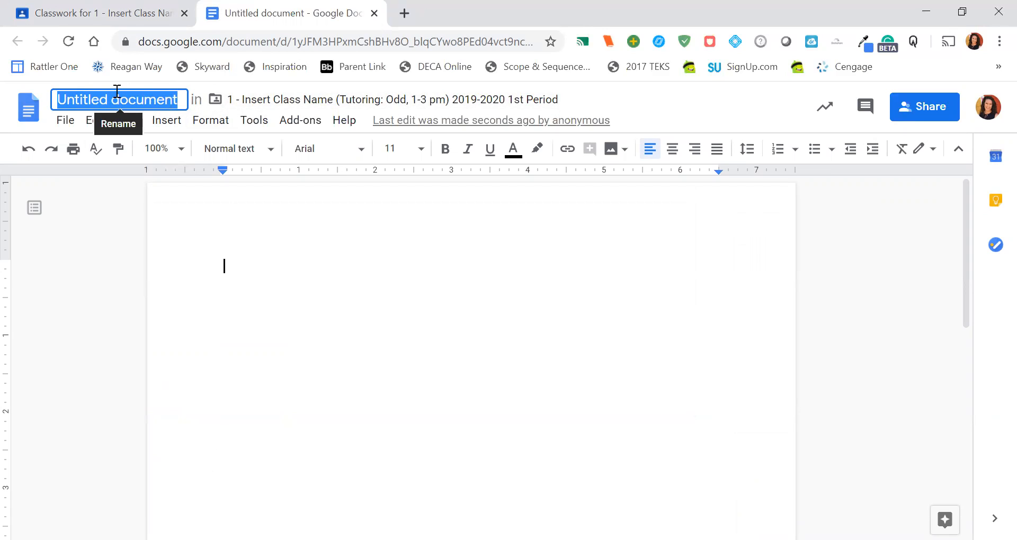
pyautogui.write('Business P')
pyautogui.write('lan ')
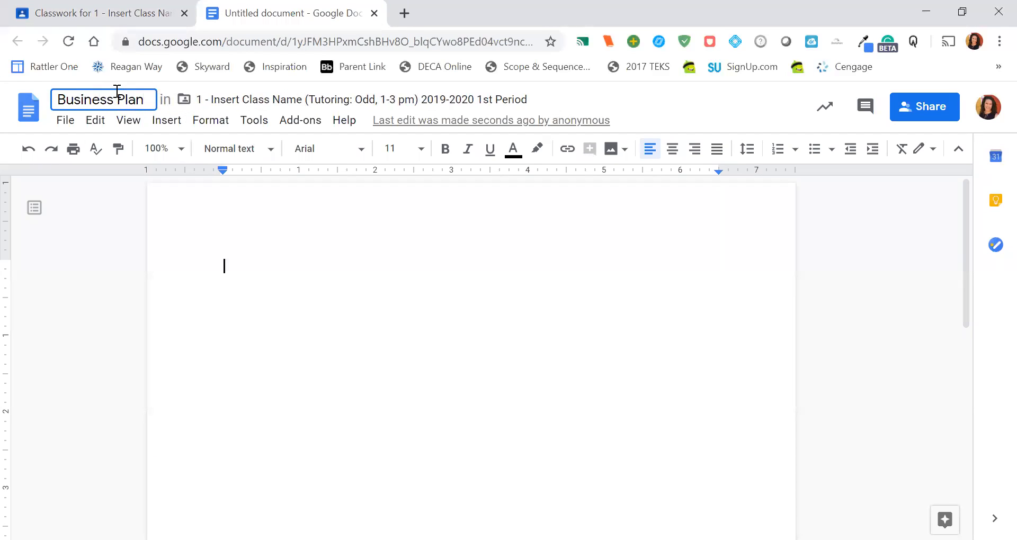
pyautogui.write('Com')
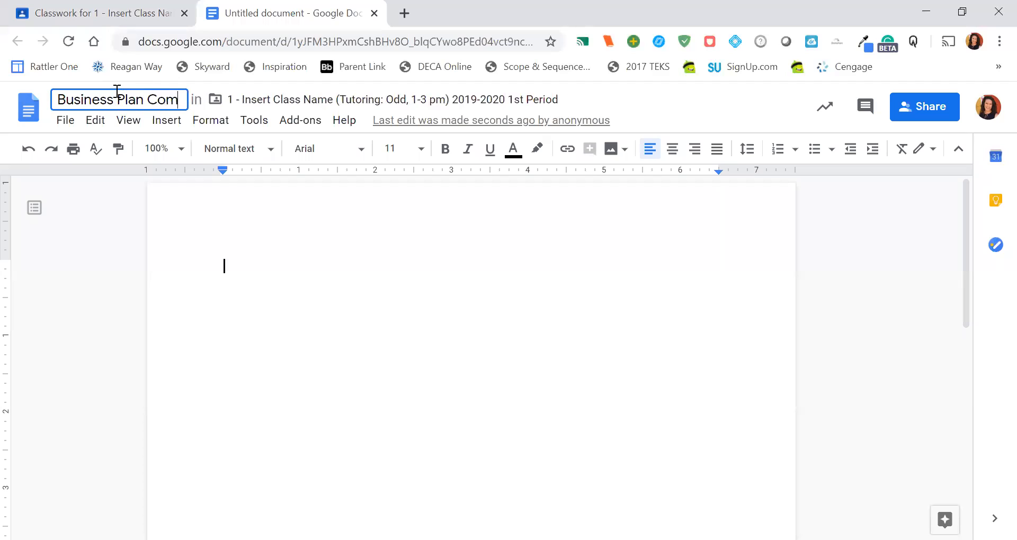
pyautogui.write('pany Description')
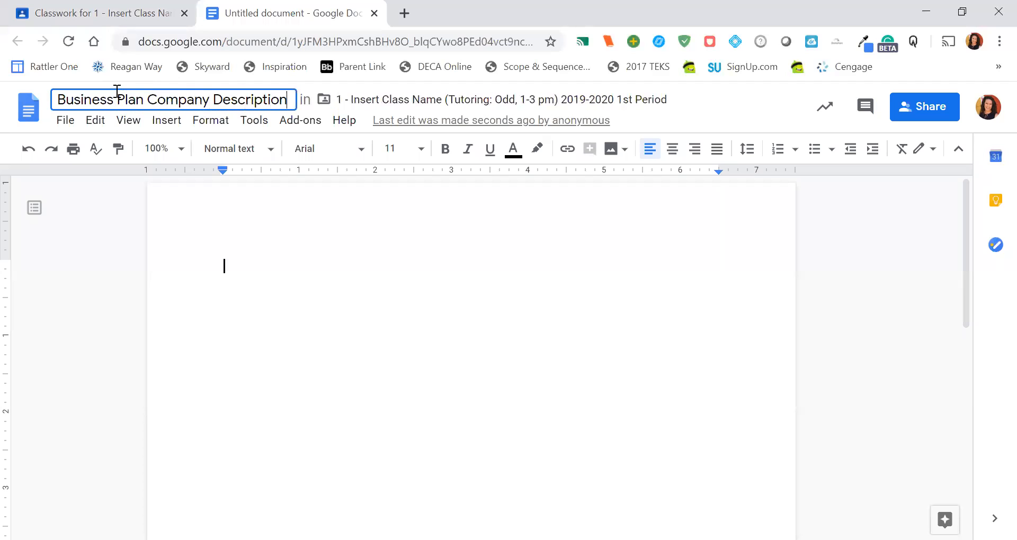
pyautogui.click(251, 273)
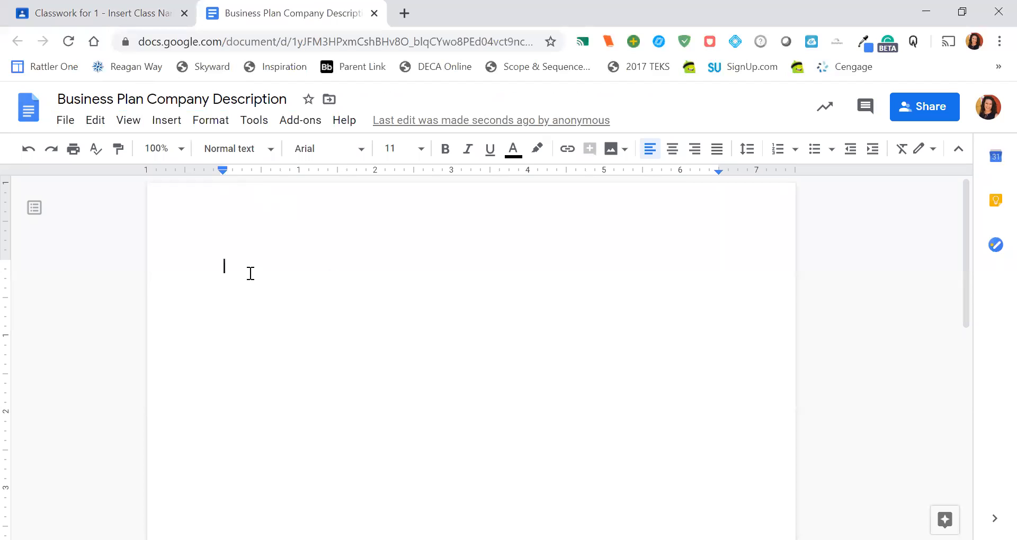
# Type the line 'Provide instructions for your students to fill out the worksheet.'.
pyautogui.write('Provide instur')
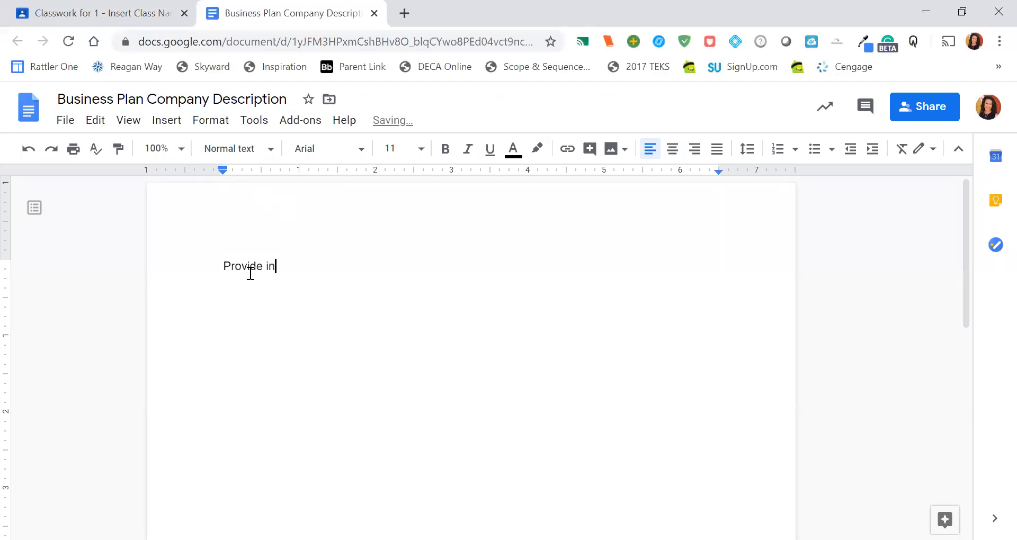
pyautogui.press('BackSpace')
pyautogui.press('BackSpace')
pyautogui.write('rcu')
pyautogui.press('BackSpace')
pyautogui.press('BackSpace')
pyautogui.press('BackSpace')
pyautogui.write('ructions for your ')
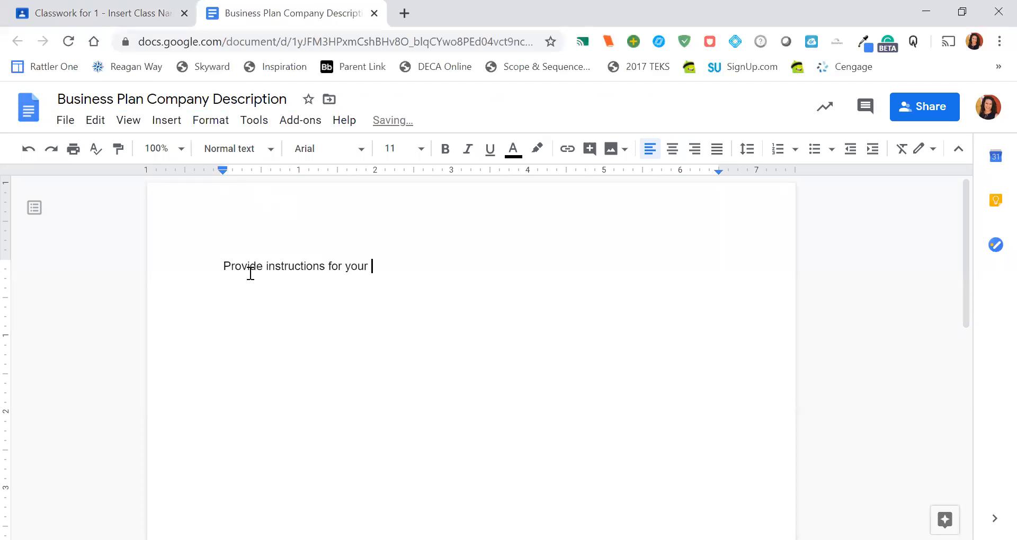
pyautogui.write('students to fill out the worksheet.')
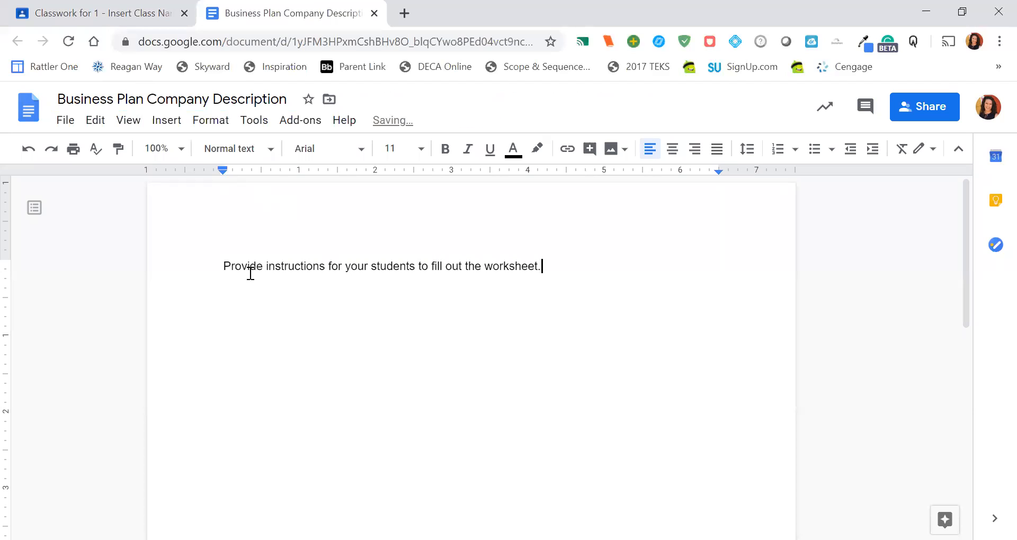
pyautogui.press('Return')
# Add numbered questions 'What is your favorite color?' and 'What is your favorite food?'.
pyautogui.write('1. ')
pyautogui.write('What is your fac')
pyautogui.press('BackSpace')
pyautogui.write('voit')
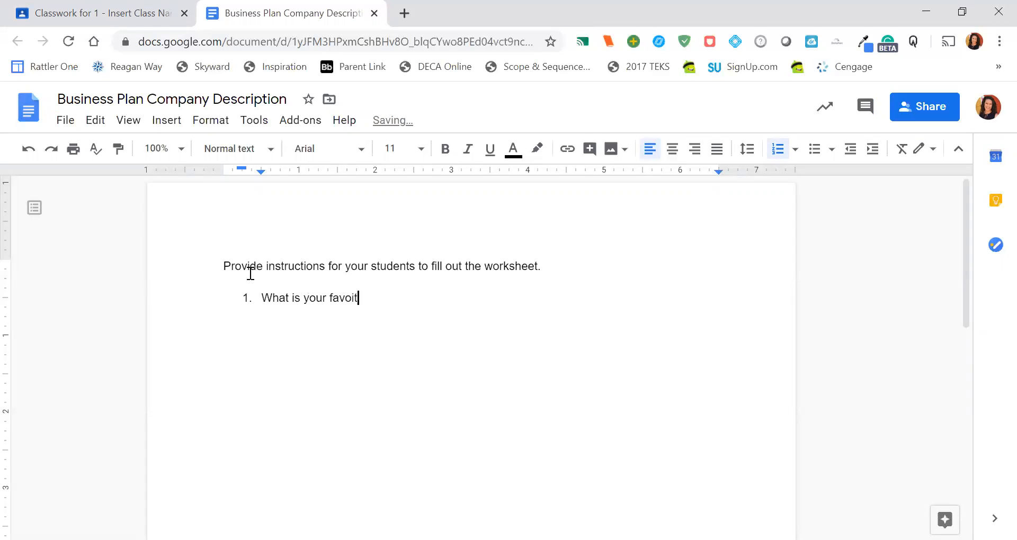
pyautogui.press('BackSpace')
pyautogui.press('BackSpace')
pyautogui.write('rite color?')
pyautogui.press('Return')
pyautogui.press('Return')
pyautogui.press('Return')
pyautogui.press('Return')
pyautogui.press('Return')
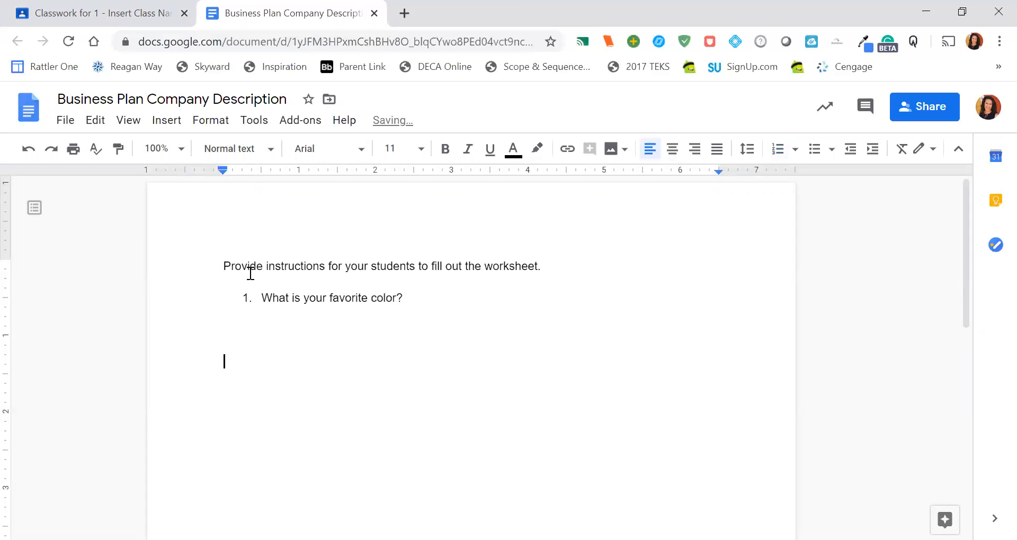
pyautogui.click(325, 318)
pyautogui.press('BackSpace')
pyautogui.press('Return')
pyautogui.write('What ')
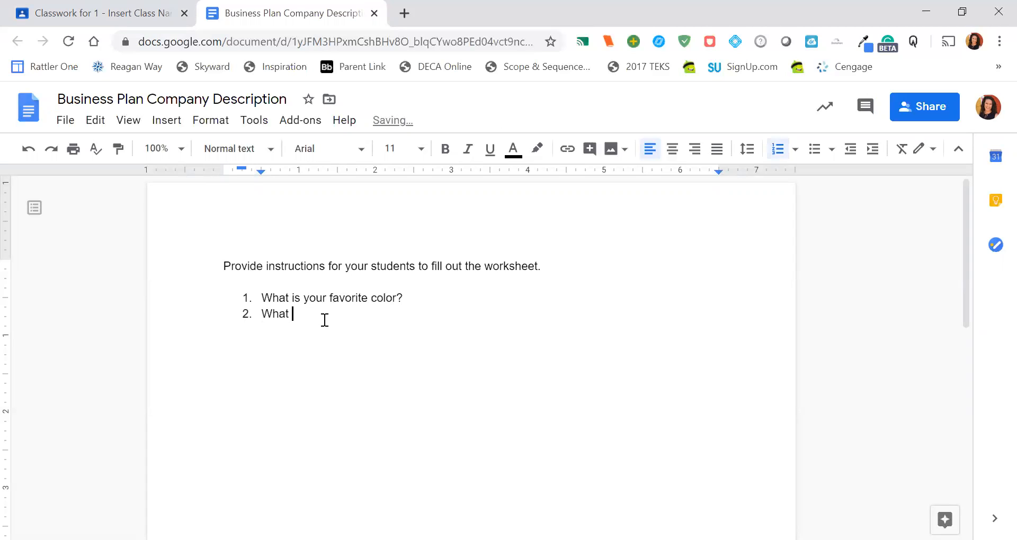
pyautogui.write('is your favorite food?')
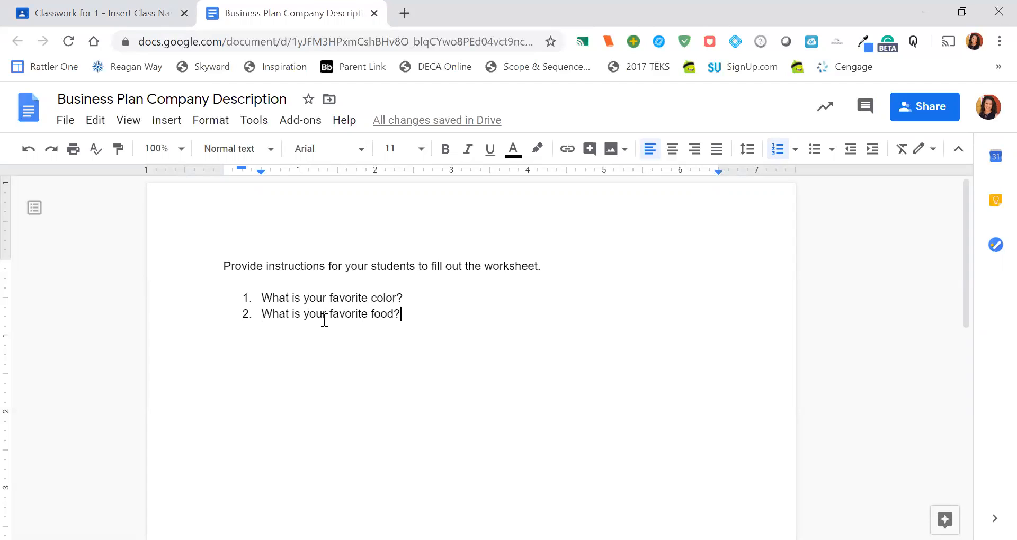
# Insert an empty spacer item between the two questions.
pyautogui.click(412, 301)
pyautogui.press('Return')
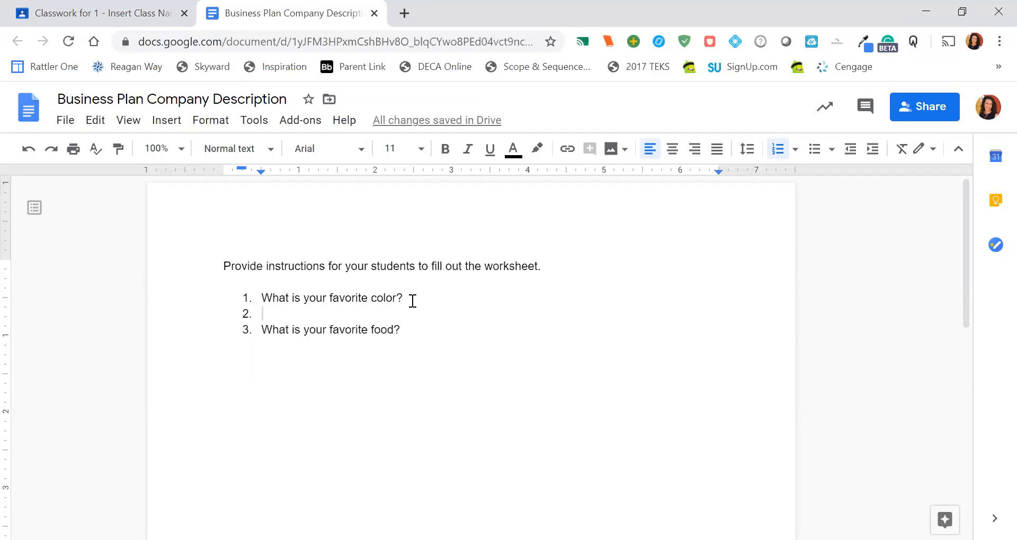
pyautogui.press('Return')
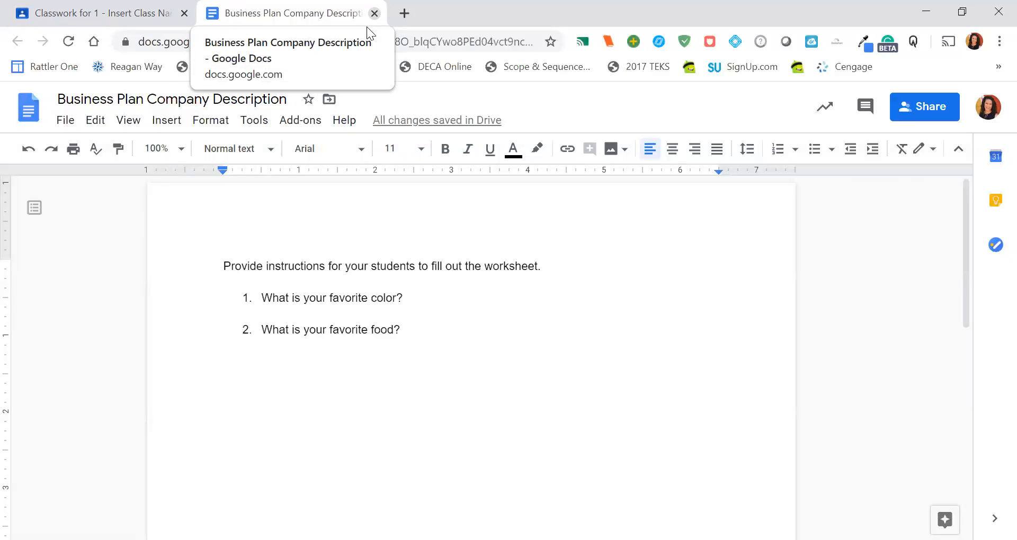
# Close the doc and set its attachment option to 'Make a copy for each student'.
pyautogui.hotkey('ctrl', 'w')
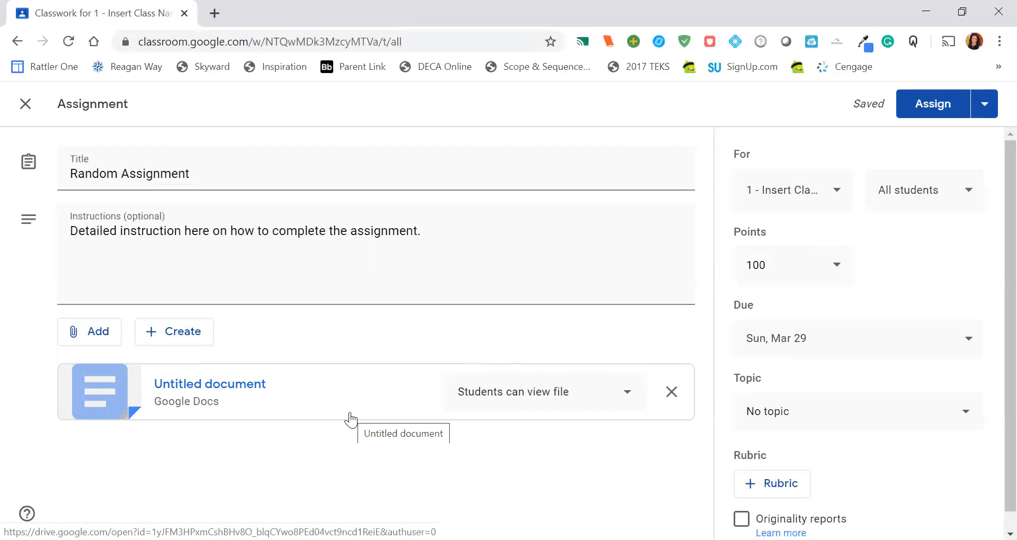
pyautogui.click(533, 398)
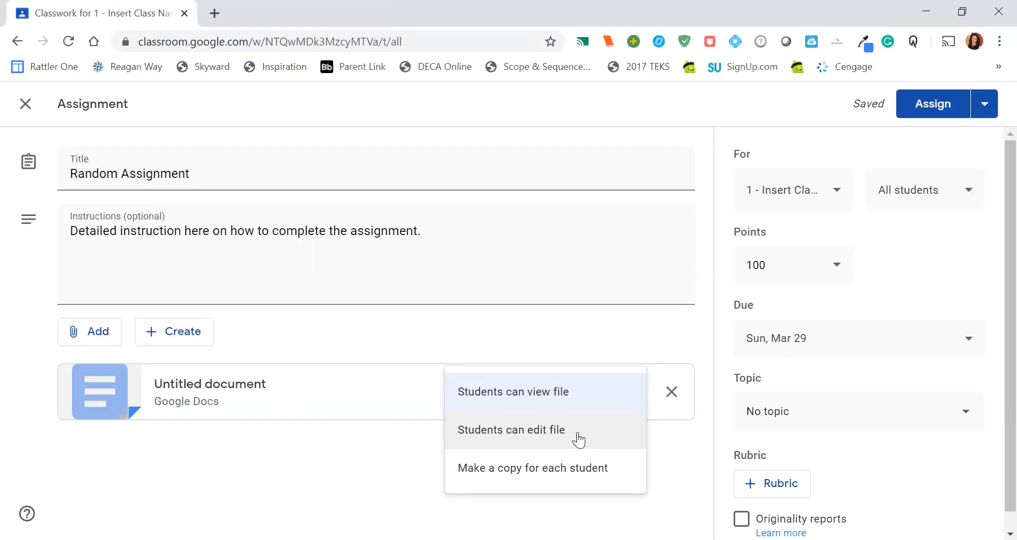
pyautogui.click(506, 475)
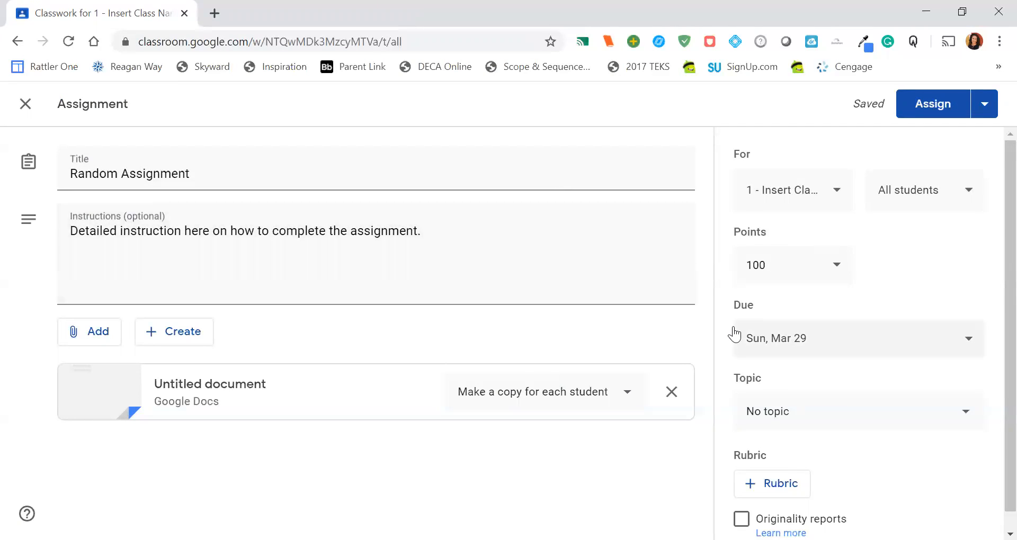
# Assign Random Assignment, then collapse Chapter 7 PowerPoint and expand Random Assignment in Classwork.
pyautogui.click(933, 99)
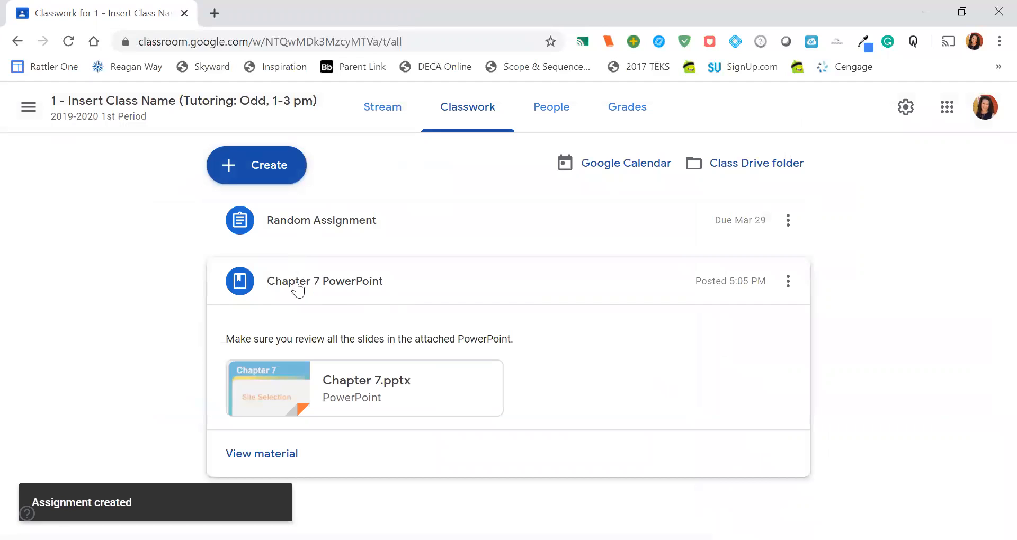
pyautogui.click(241, 286)
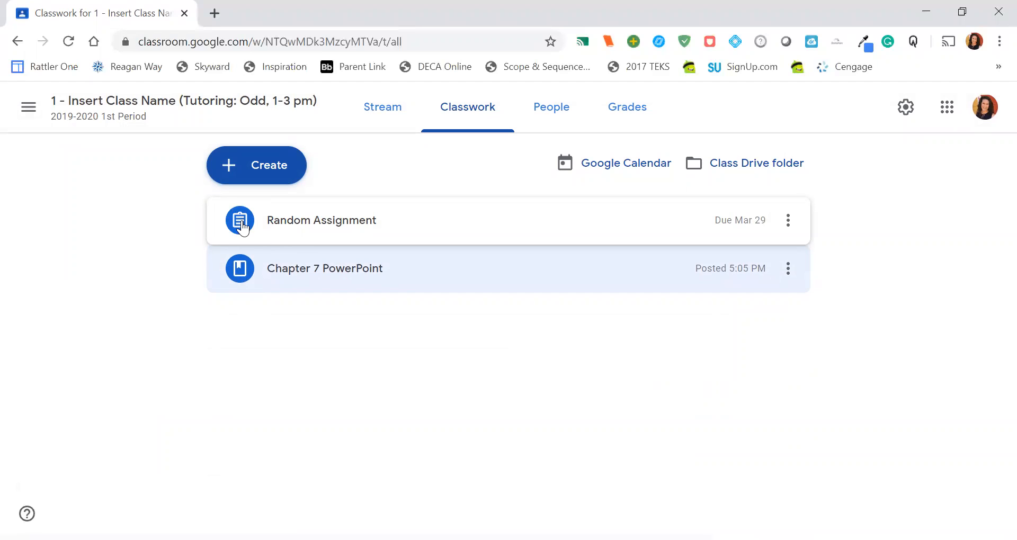
pyautogui.click(311, 233)
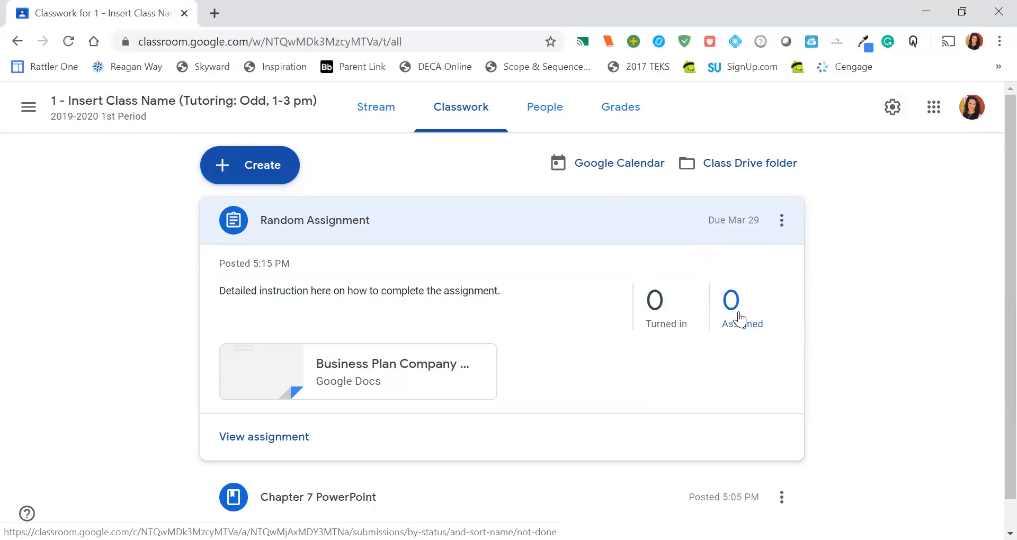
pyautogui.click(541, 131)
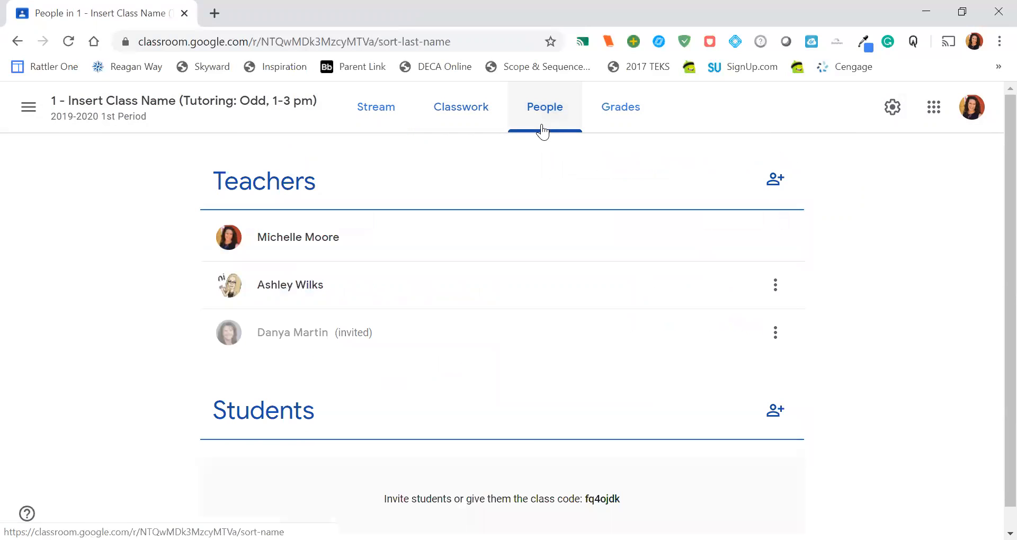
pyautogui.click(454, 113)
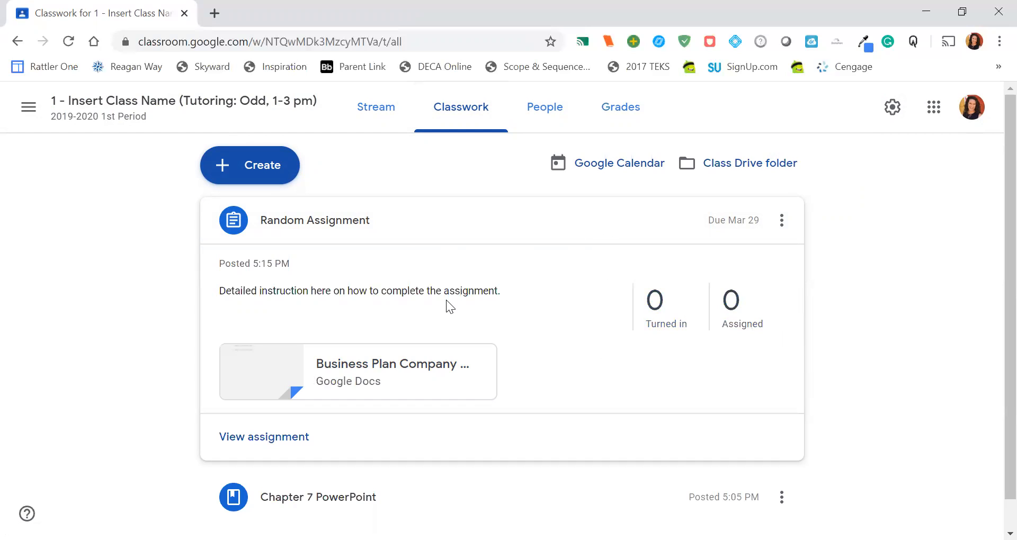
# Use Move to top on the welcome post in Stream, then go back to Classwork.
pyautogui.click(388, 125)
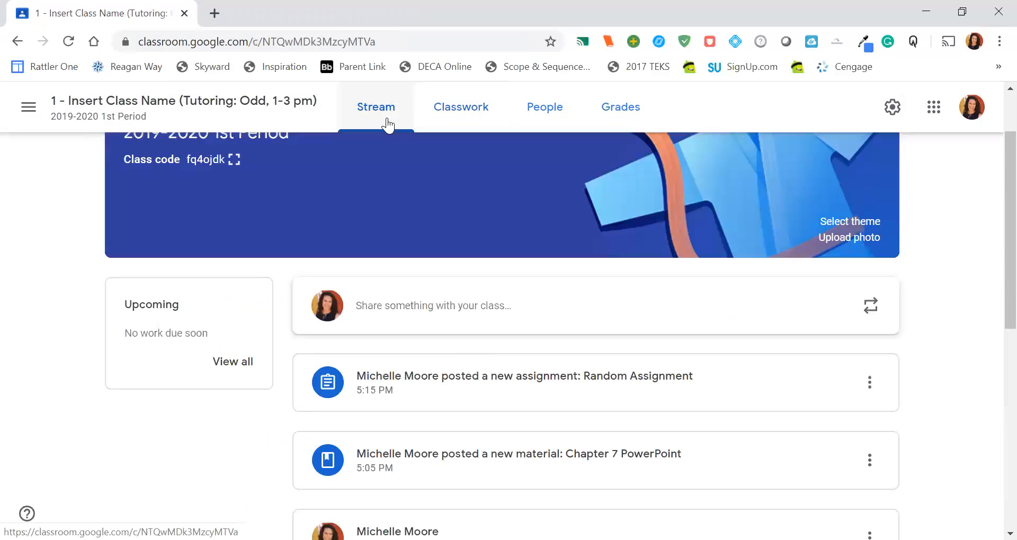
pyautogui.scroll(-2, 580, 419)
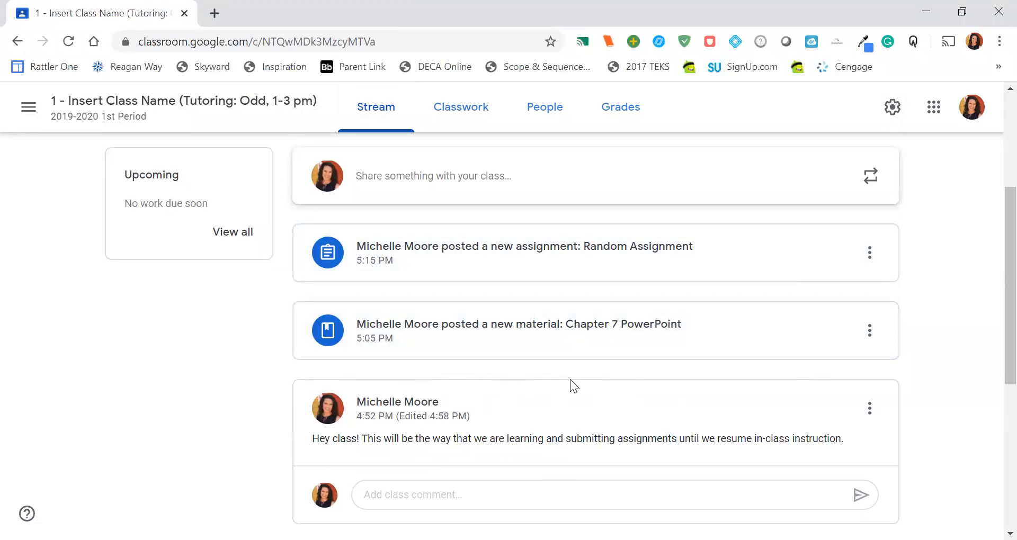
pyautogui.click(870, 410)
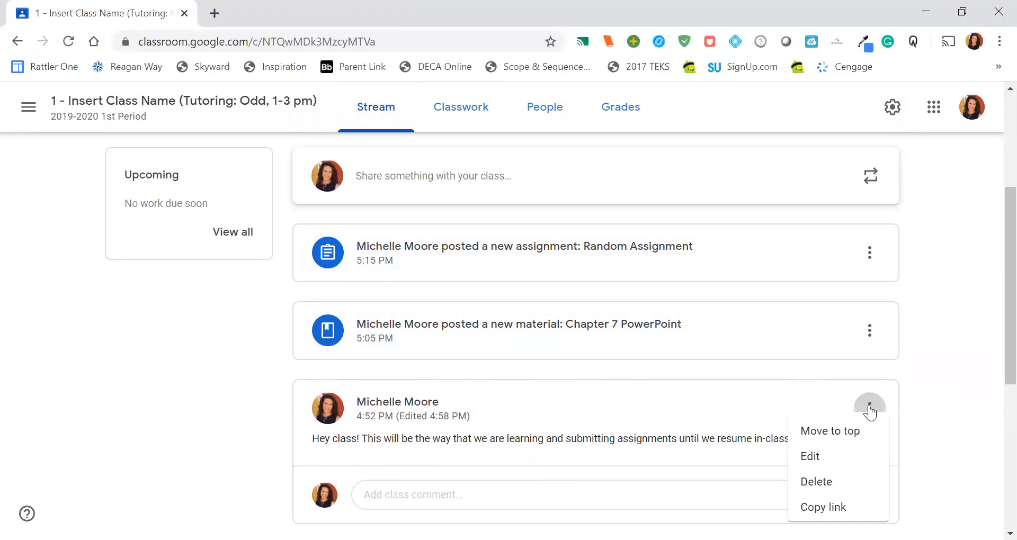
pyautogui.click(837, 439)
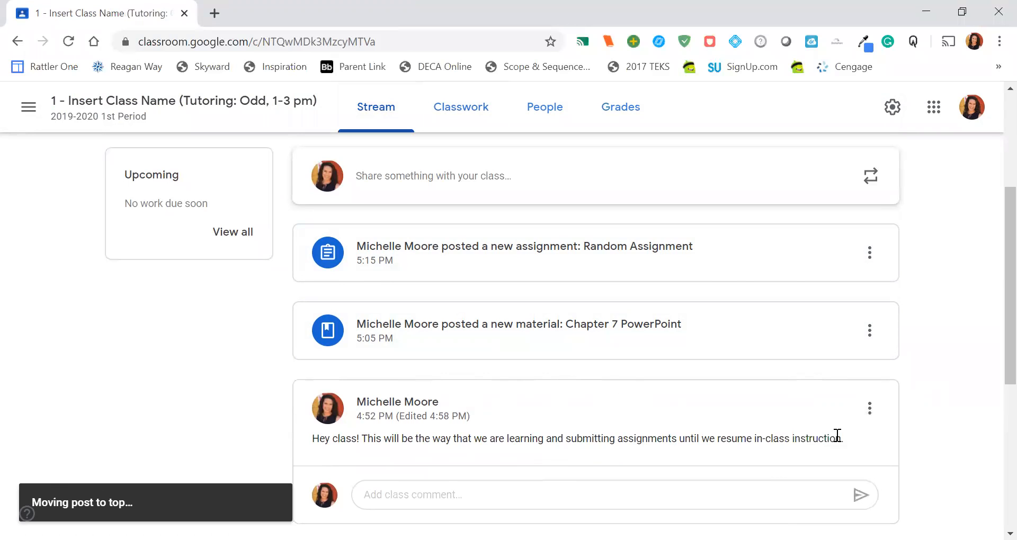
pyautogui.scroll(-1, 576, 353)
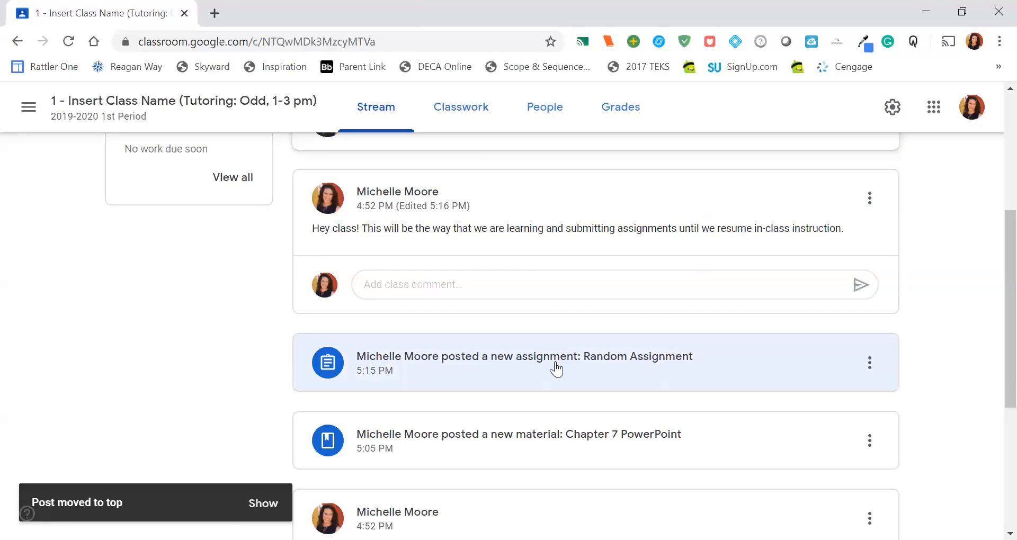
pyautogui.click(469, 117)
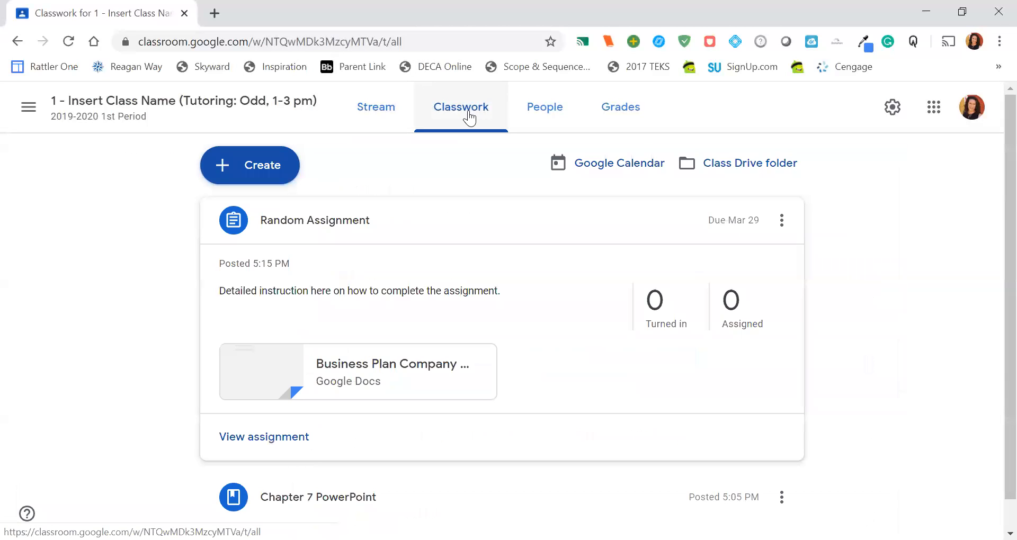
# Create a new assignment titled 'Second Assignment' with instructions 'Detailed instructions here'.
pyautogui.click(392, 224)
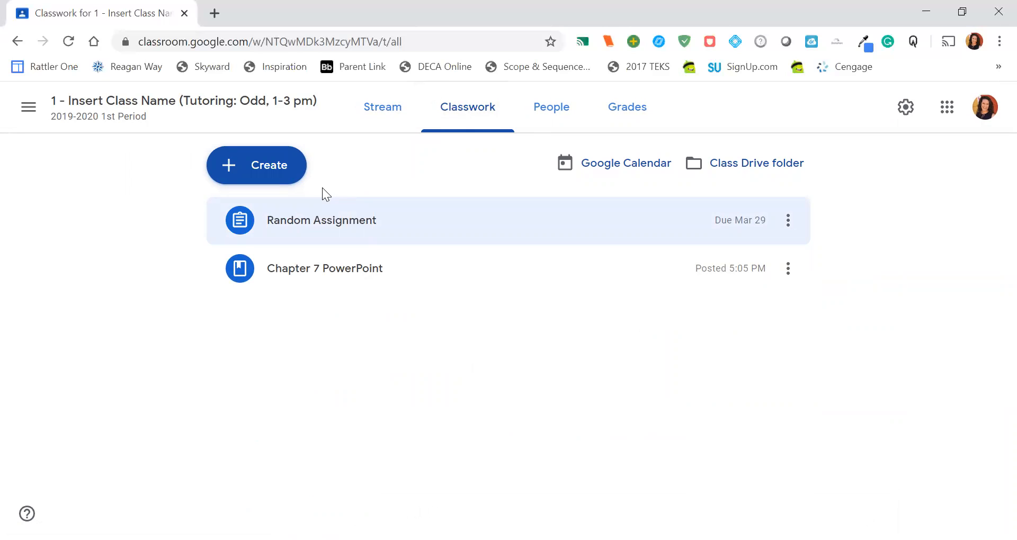
pyautogui.click(289, 166)
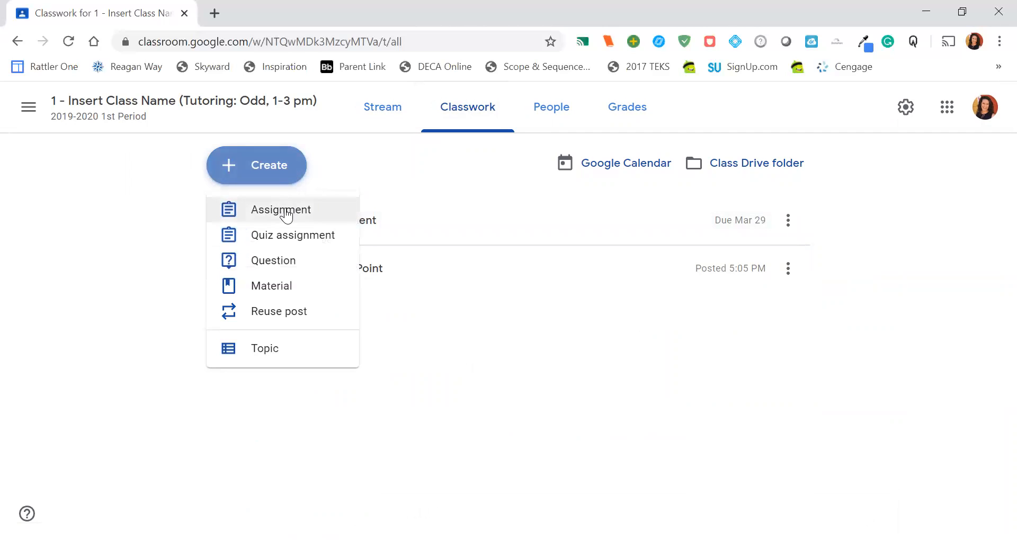
pyautogui.click(286, 212)
pyautogui.write('S')
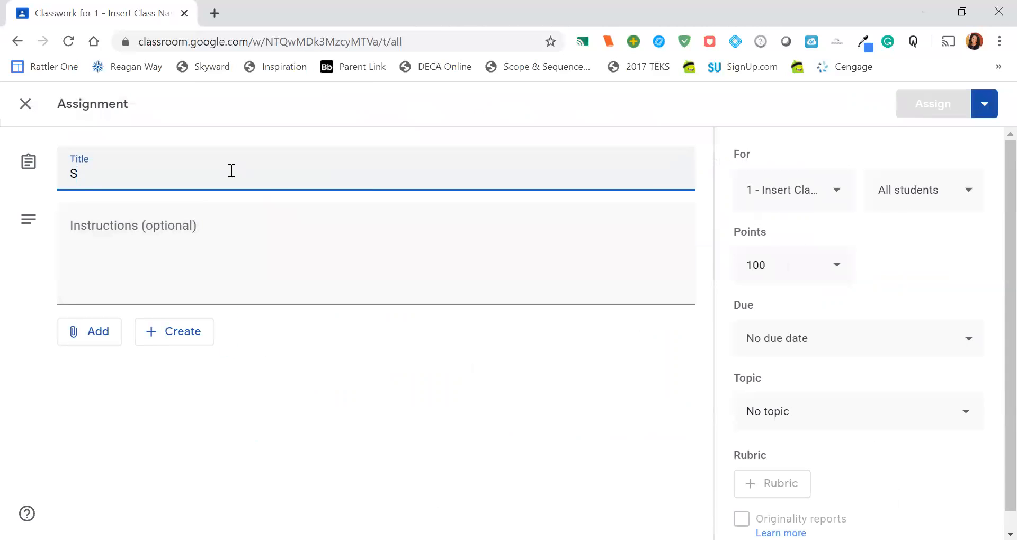
pyautogui.write('econd Assignent')
pyautogui.press('BackSpace')
pyautogui.press('BackSpace')
pyautogui.press('BackSpace')
pyautogui.write('ment')
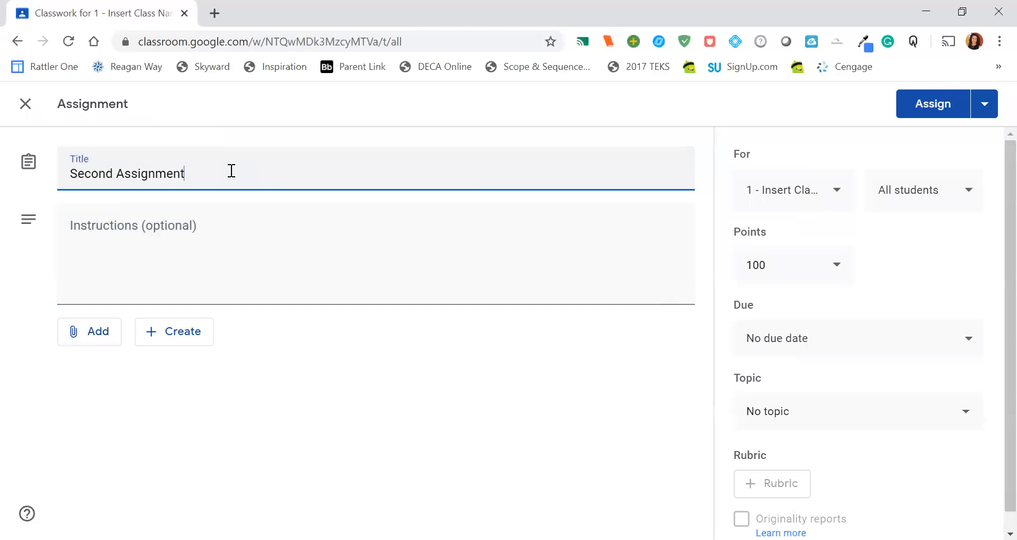
pyautogui.press('Tab')
pyautogui.write('Detailed instructions here')
# Set the due date to Sunday, March 29 and bring up the Add attachment options.
pyautogui.click(810, 189)
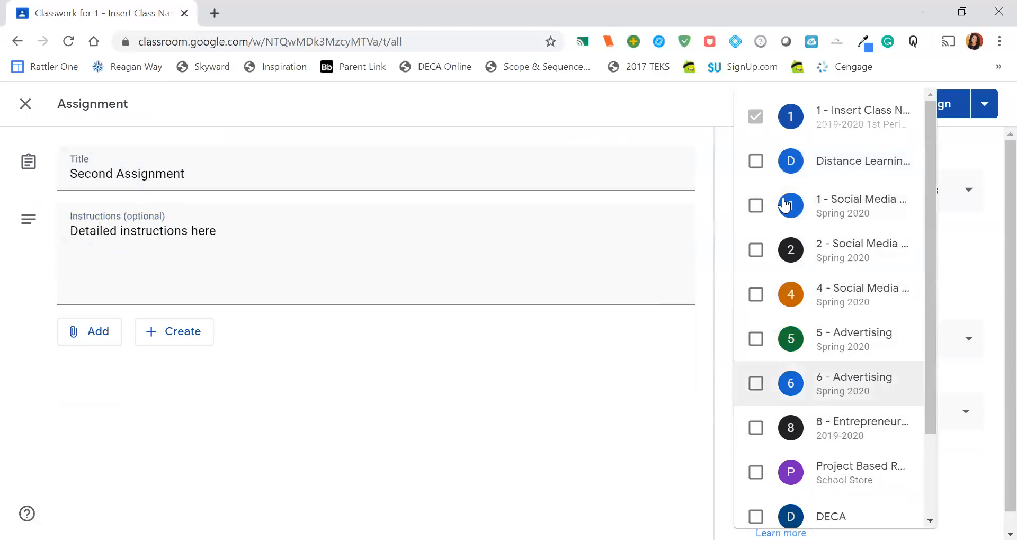
pyautogui.click(698, 240)
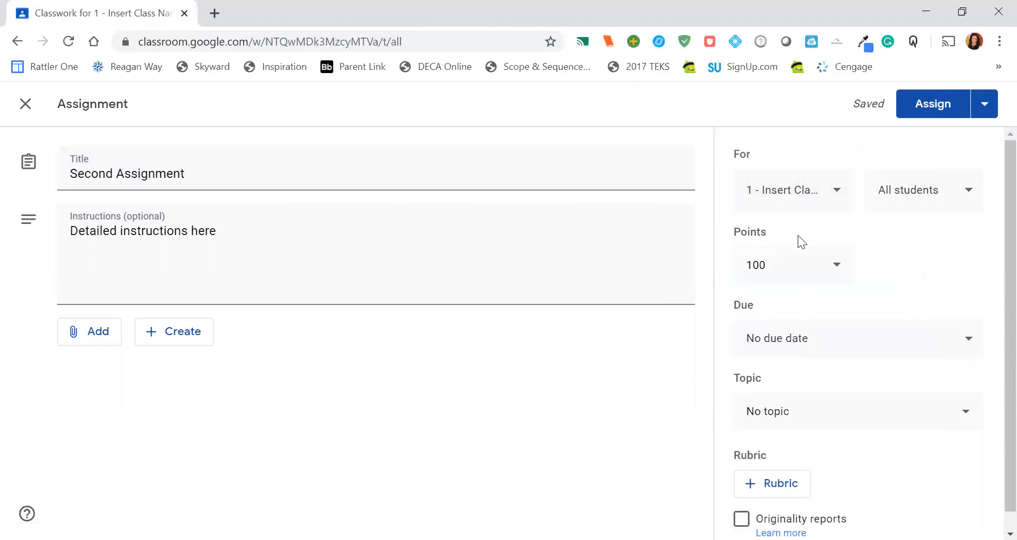
pyautogui.click(851, 334)
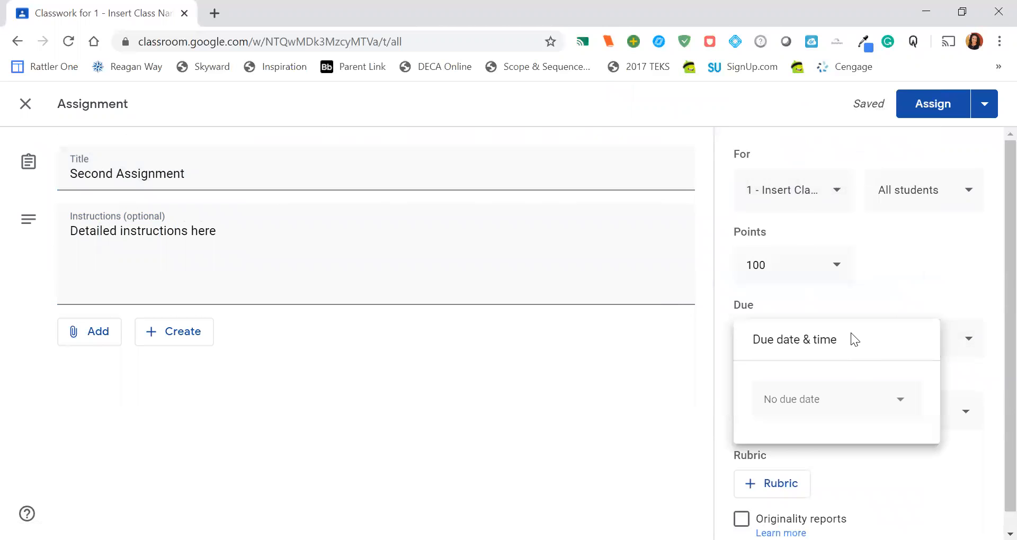
pyautogui.click(817, 411)
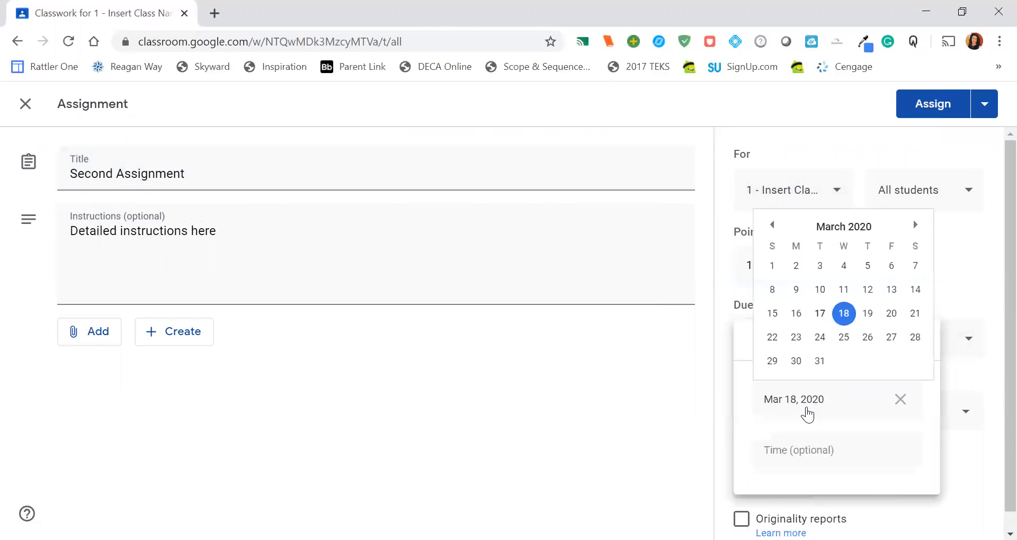
pyautogui.click(774, 363)
pyautogui.click(722, 366)
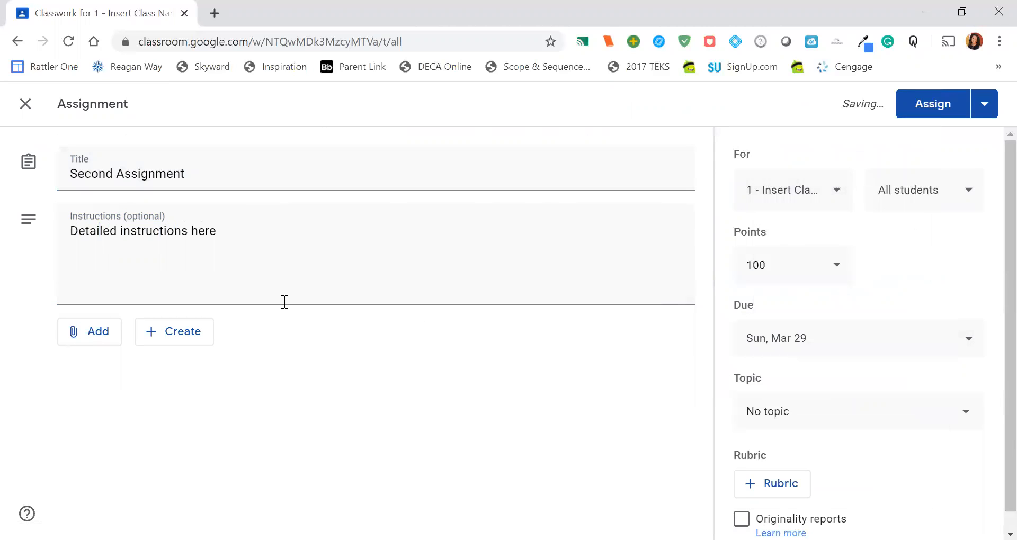
pyautogui.click(75, 335)
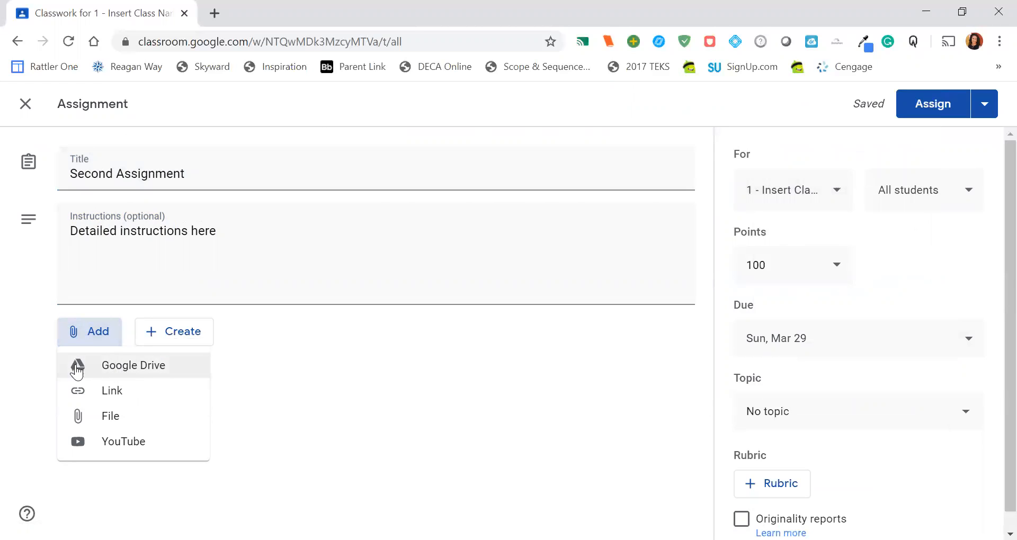
# In the Drive picker, sort My Drive by name and open the 3 Entrepreneurship folder.
pyautogui.click(124, 366)
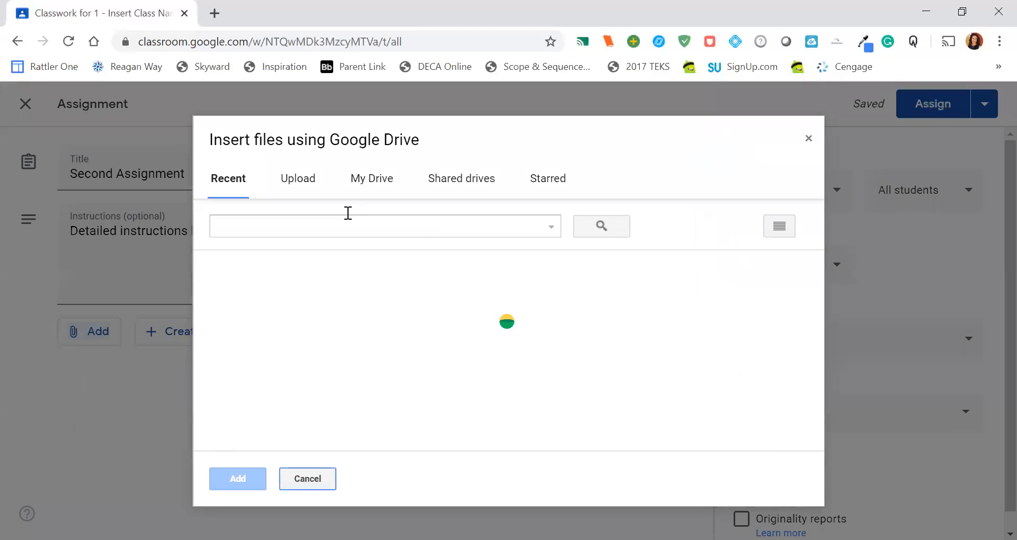
pyautogui.click(375, 182)
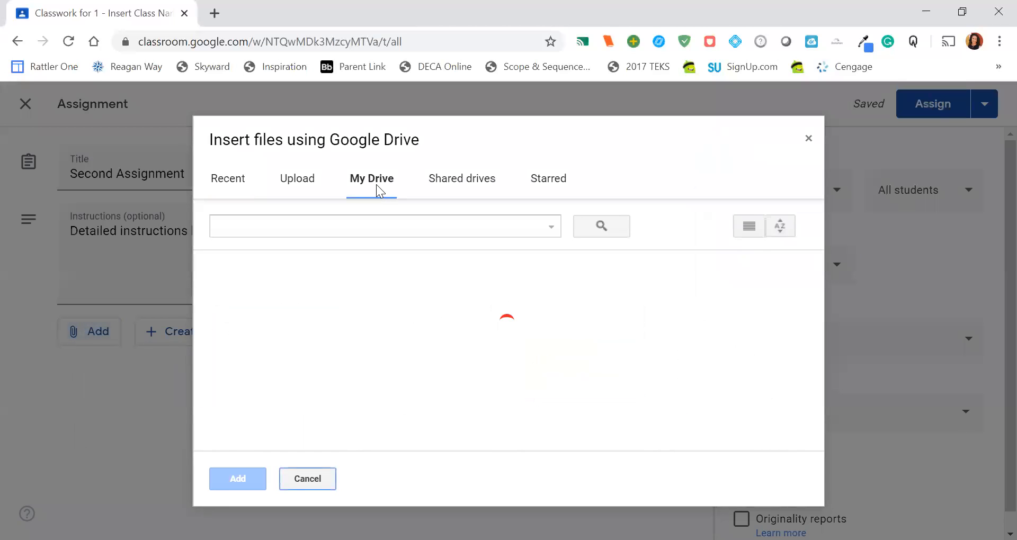
pyautogui.click(780, 226)
pyautogui.click(698, 337)
pyautogui.scroll(-1, 447, 354)
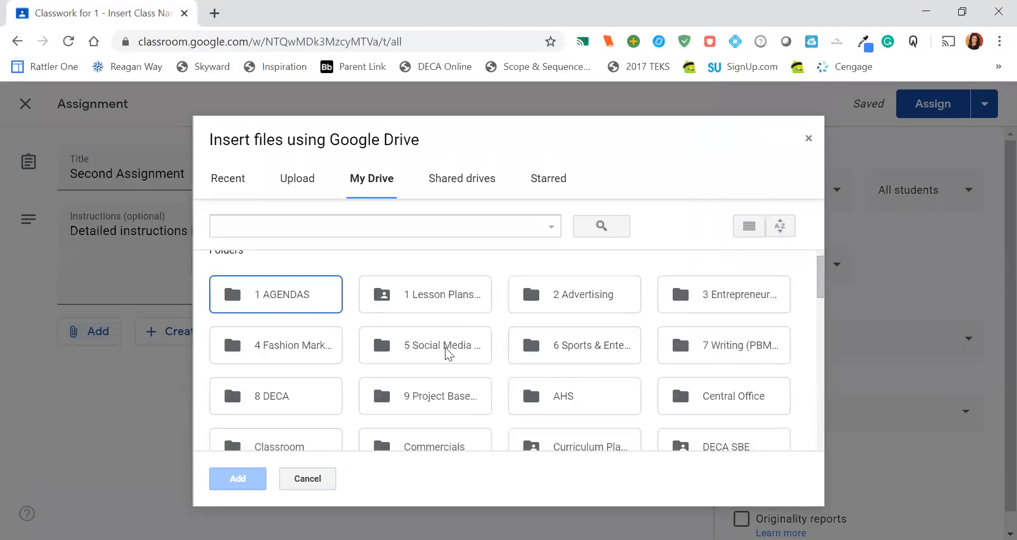
pyautogui.click(704, 274)
pyautogui.doubleClick(703, 275)
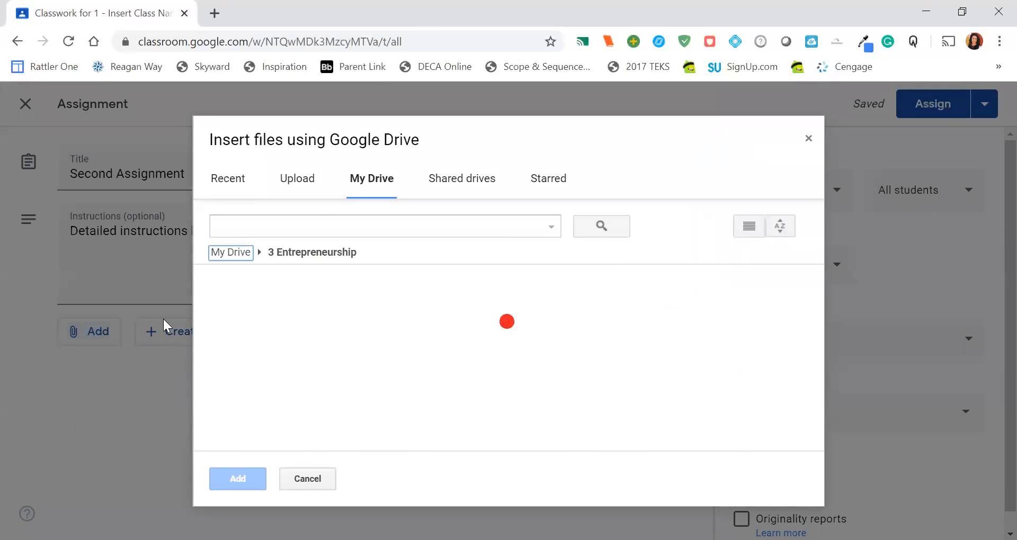
# Open The Teen Entrepreneur folder and attach the Project 1 Worksheet doc.
pyautogui.scroll(-2, 447, 353)
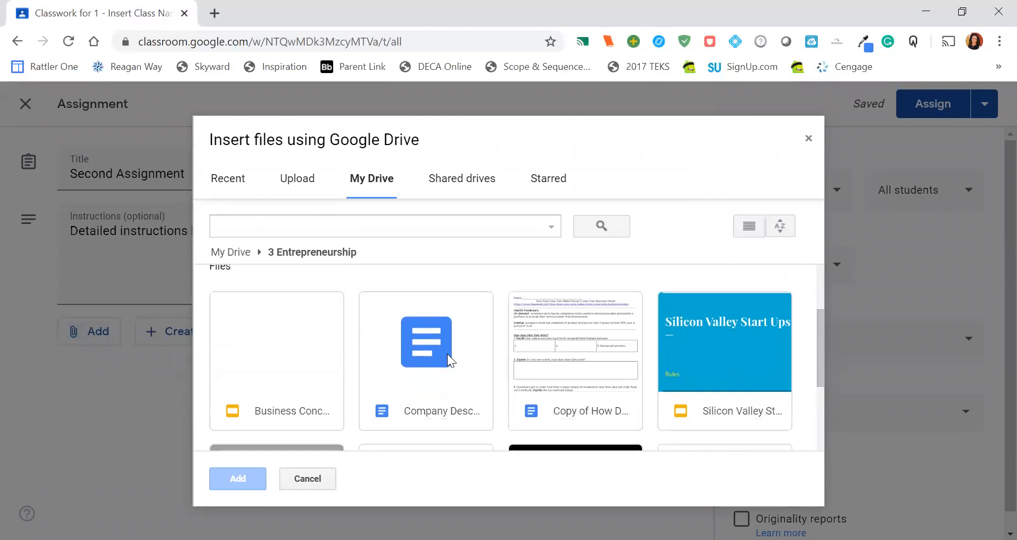
pyautogui.scroll(1, 447, 354)
pyautogui.scroll(1, 307, 349)
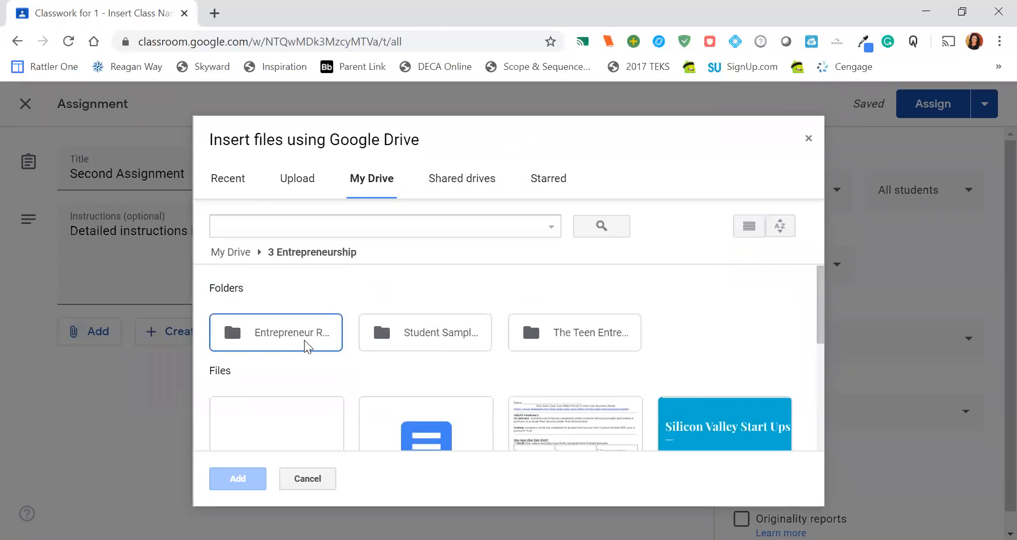
pyautogui.doubleClick(527, 336)
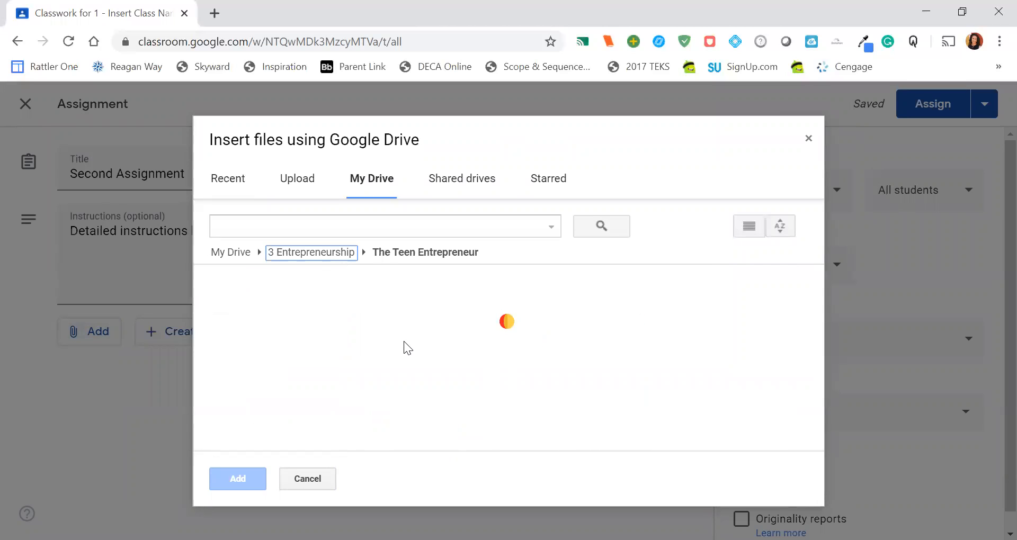
pyautogui.scroll(-1, 356, 359)
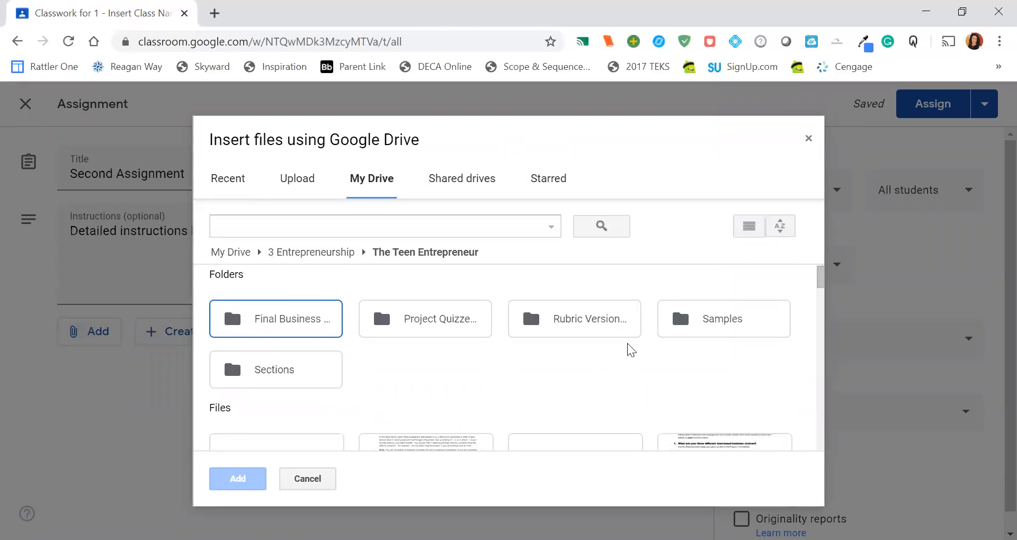
pyautogui.scroll(-3, 494, 377)
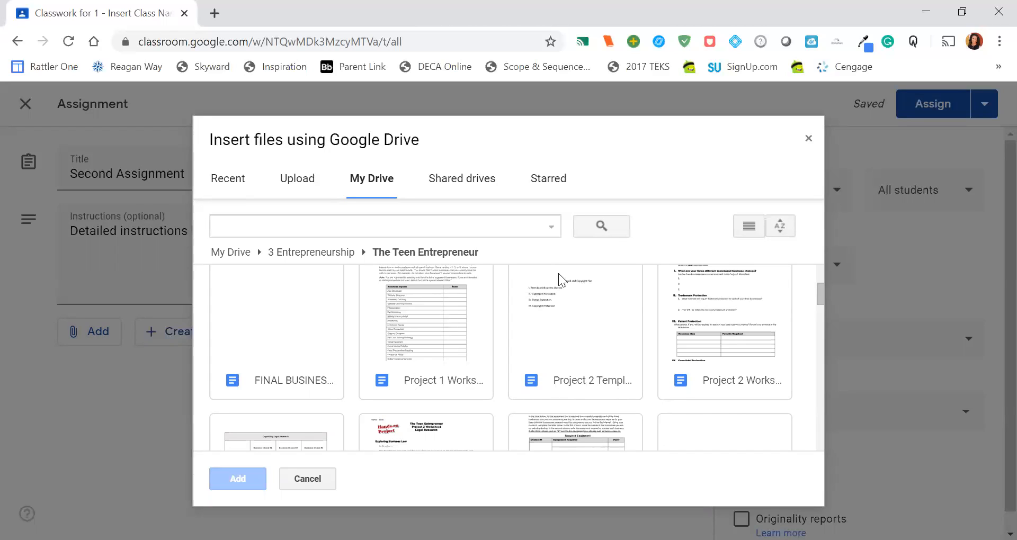
pyautogui.doubleClick(444, 330)
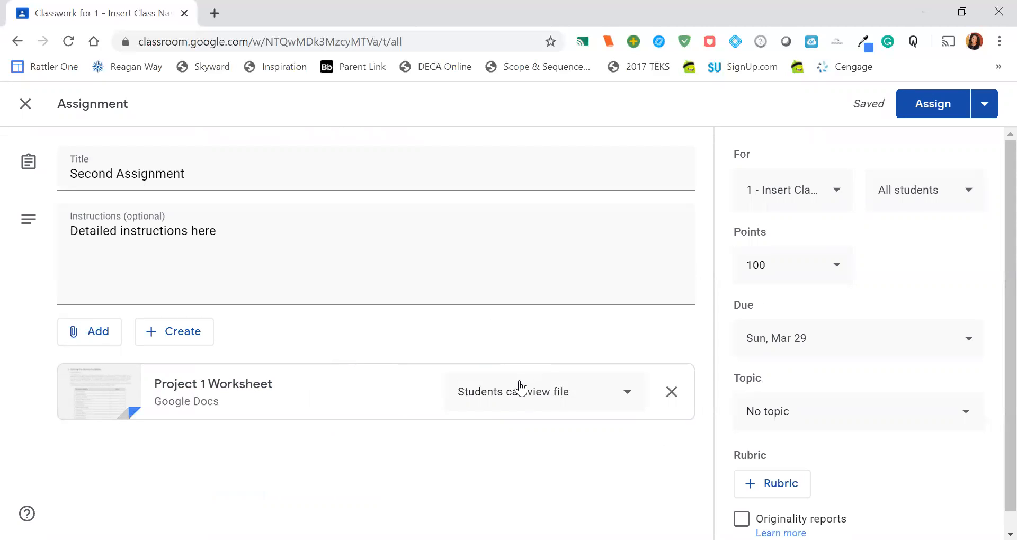
# Attach the Business Plan Company Description doc from Google Drive, then remove it as a mistake.
pyautogui.click(89, 344)
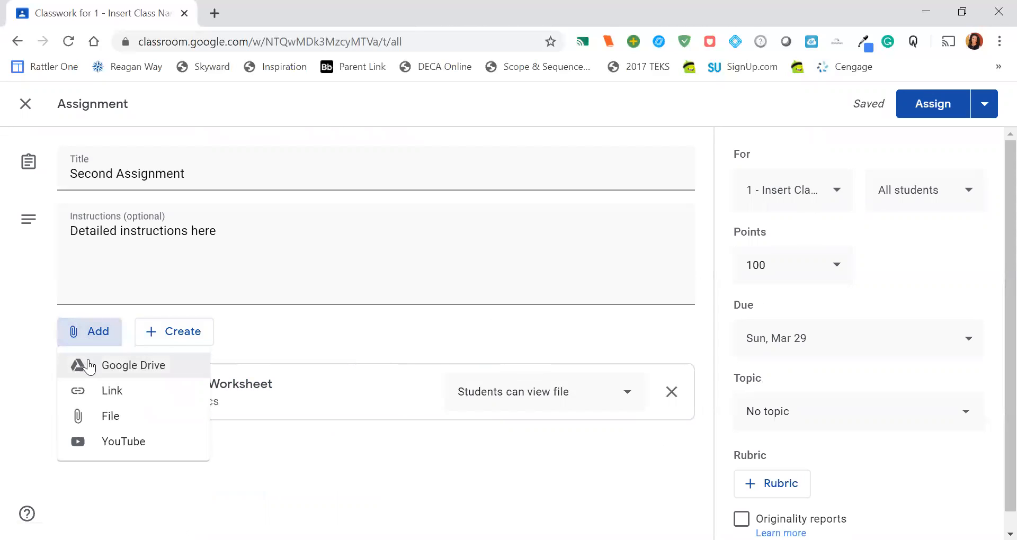
pyautogui.click(90, 365)
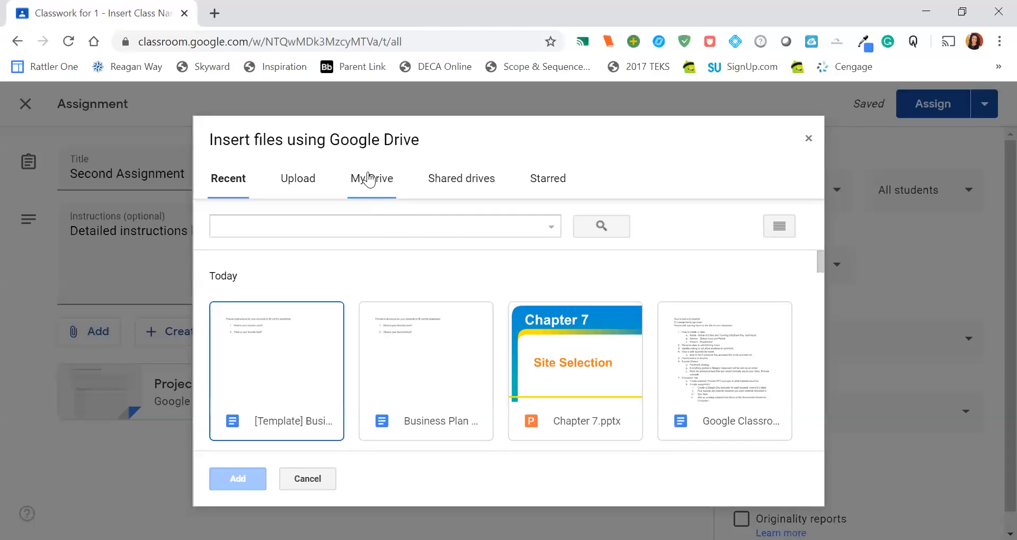
pyautogui.click(413, 363)
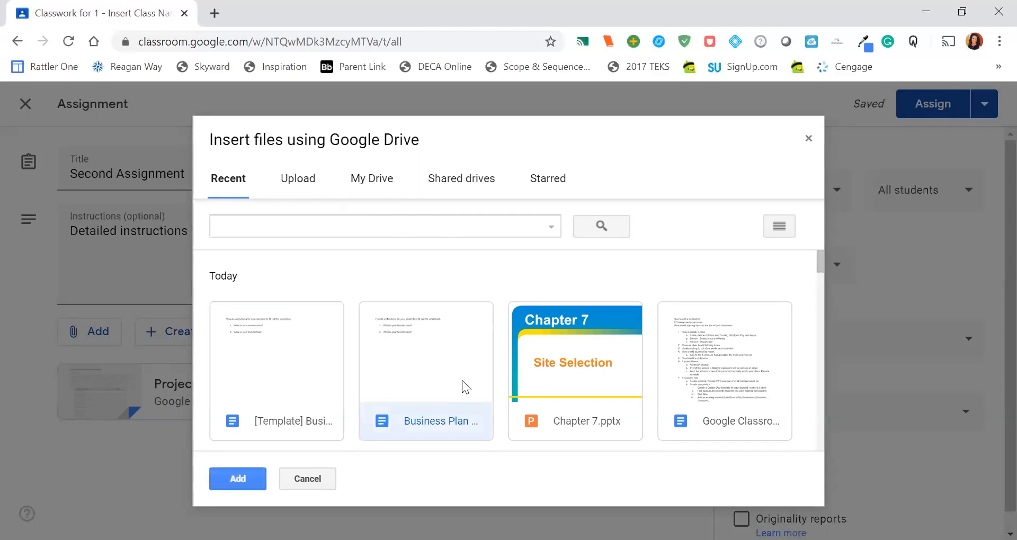
pyautogui.doubleClick(414, 330)
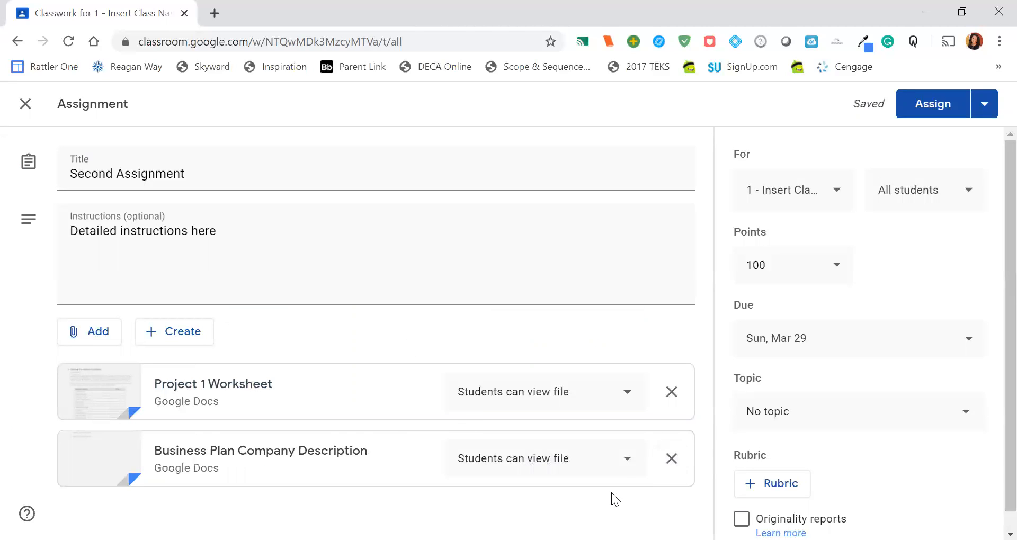
pyautogui.click(673, 464)
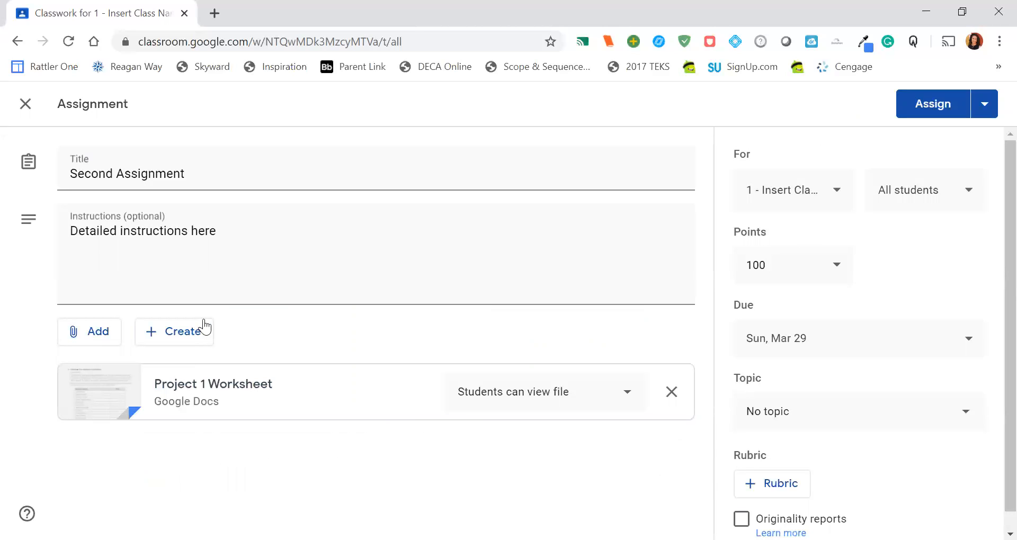
# Attach Copy of Project 2 Template.docx from My Drive > 3 Entrepreneurship > The Teen Entrepreneur > Rubric Versions.
pyautogui.click(96, 331)
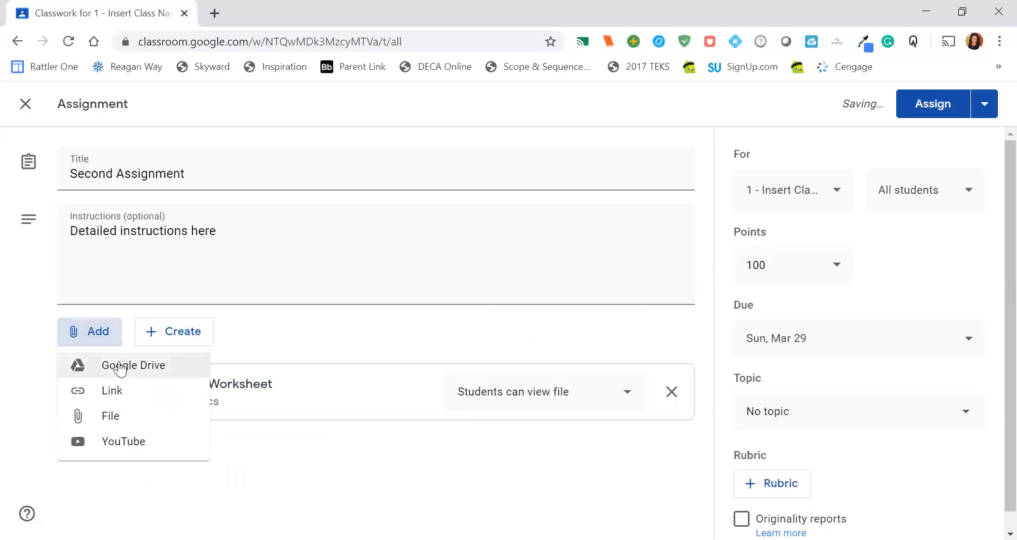
pyautogui.click(180, 367)
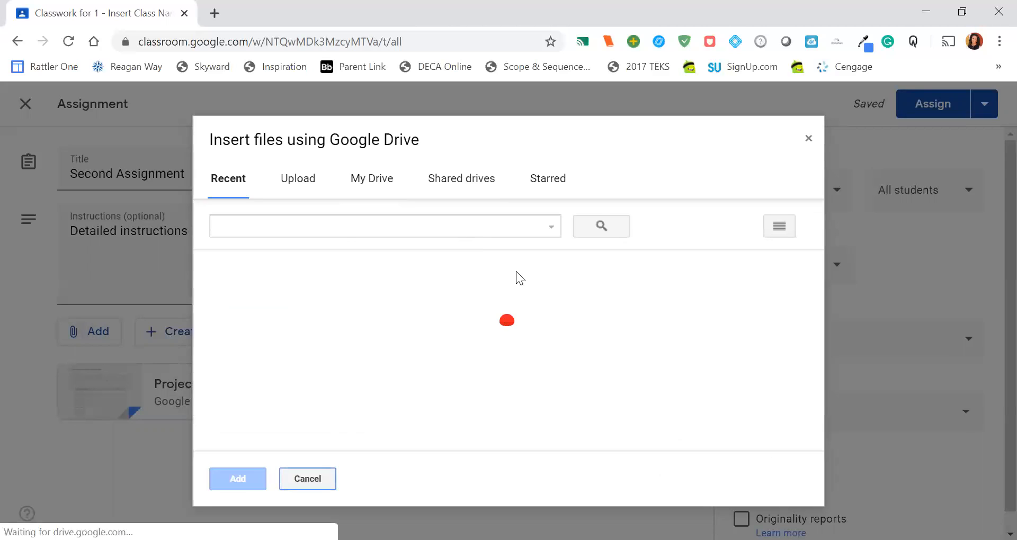
pyautogui.click(360, 180)
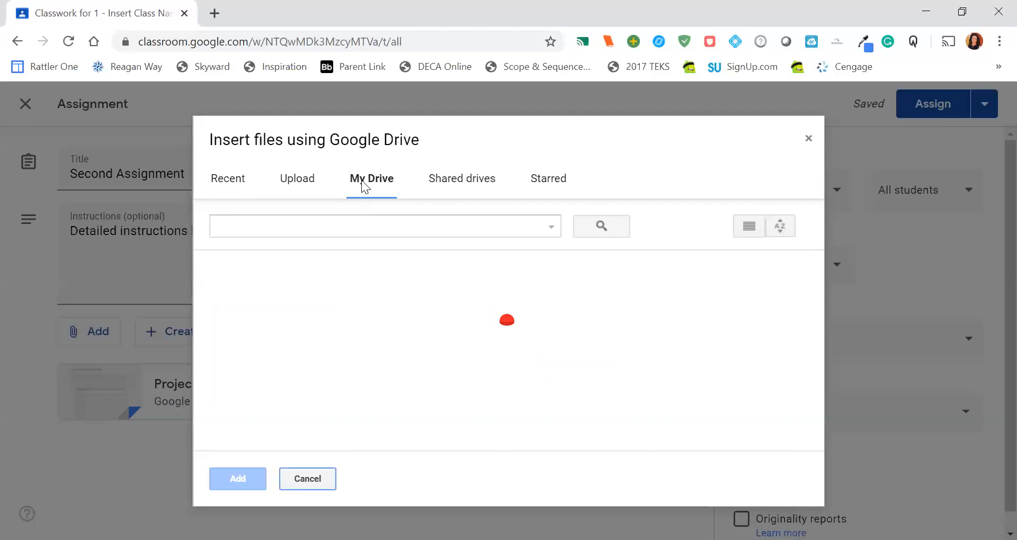
pyautogui.click(788, 233)
pyautogui.click(710, 330)
pyautogui.doubleClick(727, 326)
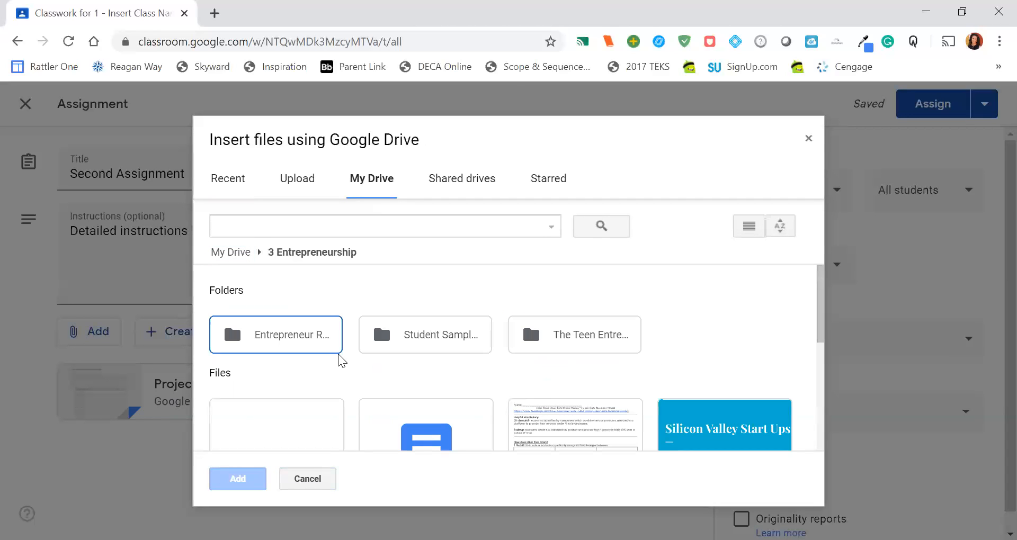
pyautogui.doubleClick(555, 351)
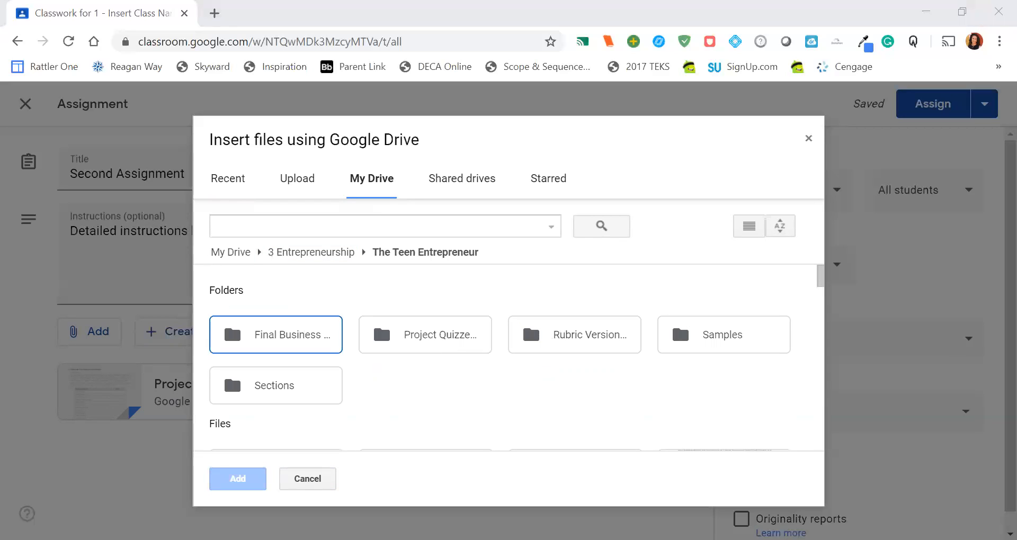
pyautogui.doubleClick(588, 334)
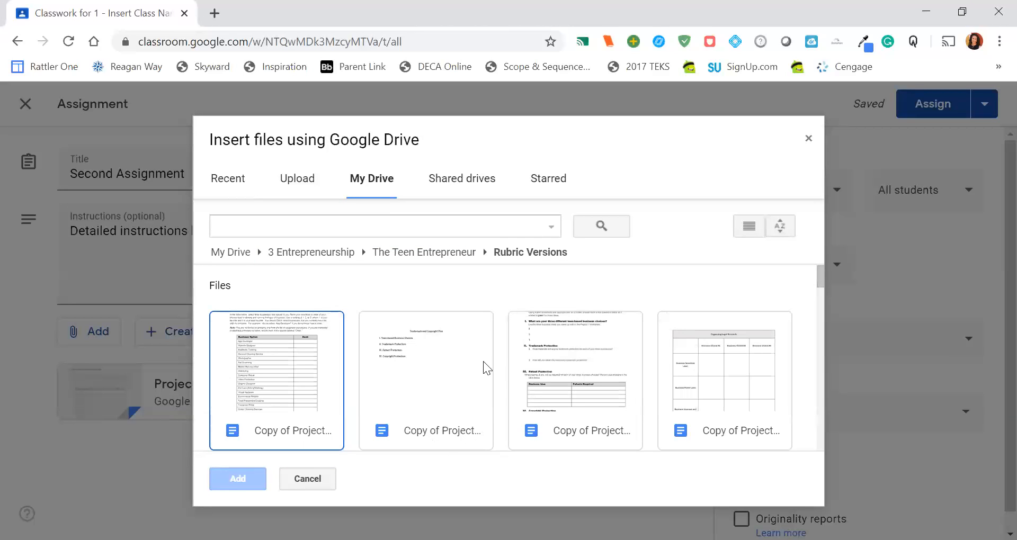
pyautogui.doubleClick(465, 405)
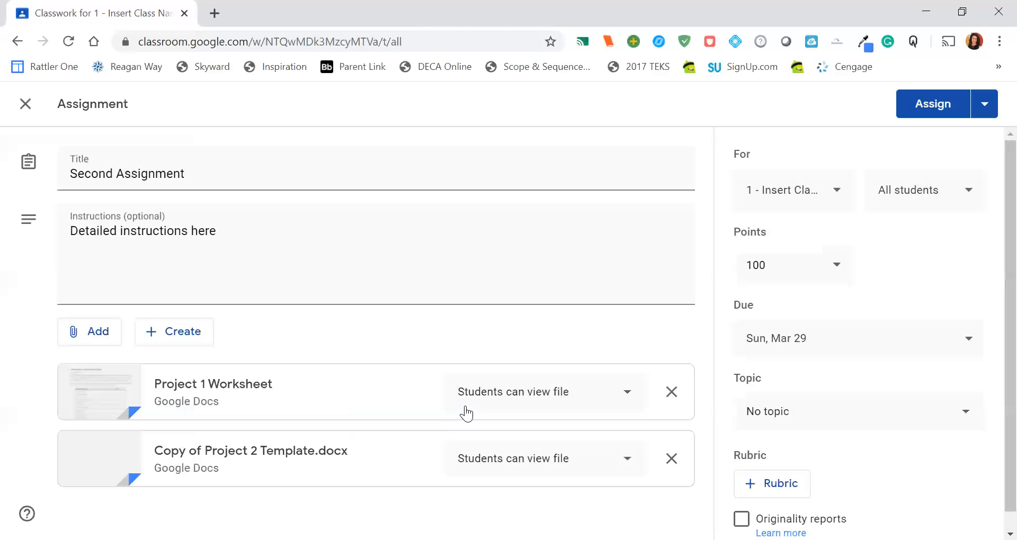
# Set the Project 2 template to 'Make a copy for each student' and assign Second Assignment.
pyautogui.click(563, 470)
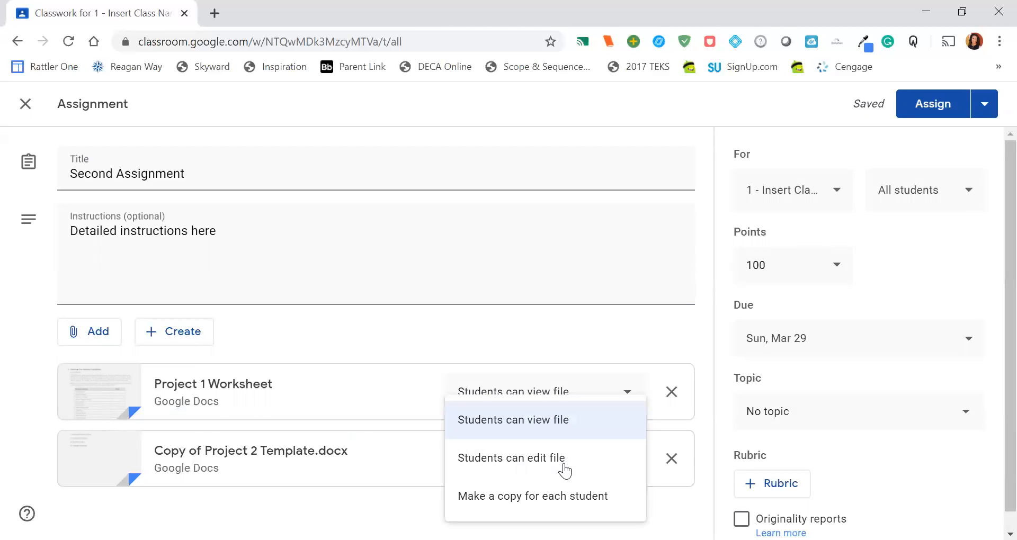
pyautogui.click(530, 499)
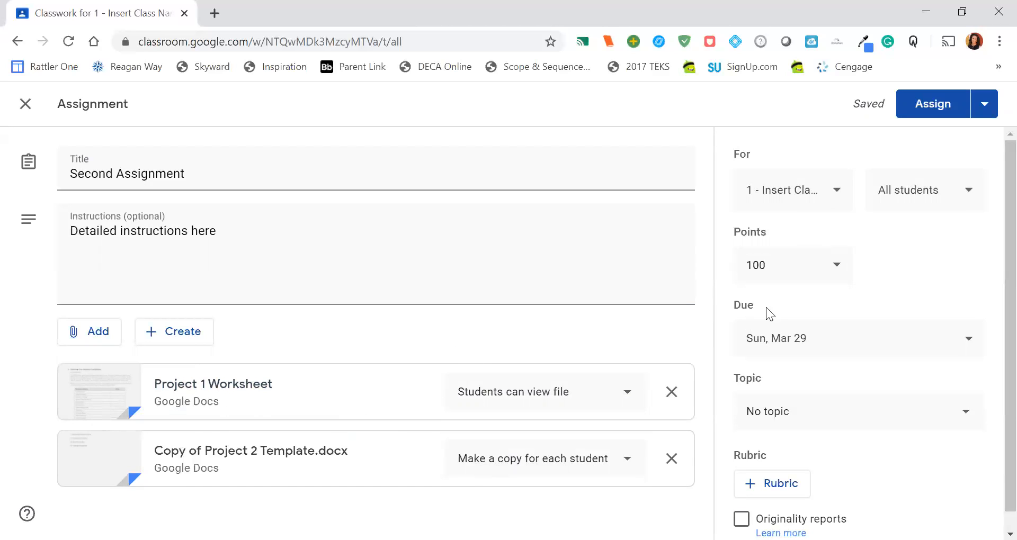
pyautogui.click(920, 111)
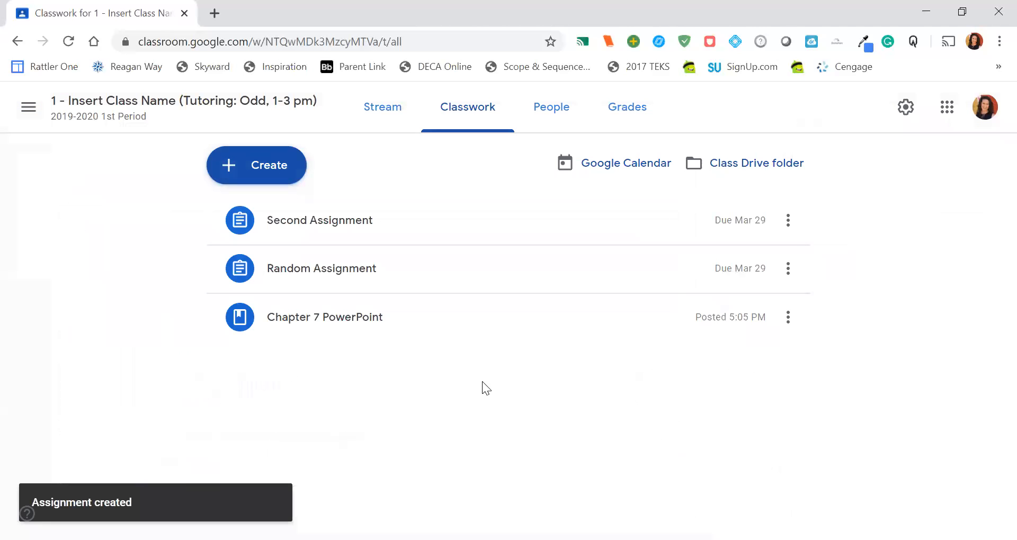
# Expand Second Assignment to show its two Docs attachments, check the Stream post, then return to Classwork.
pyautogui.click(238, 222)
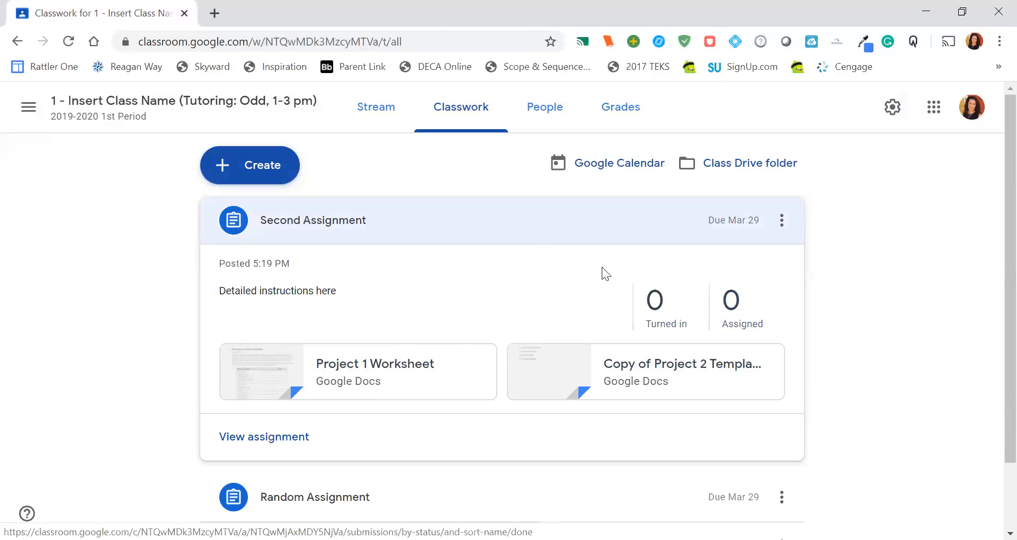
pyautogui.click(375, 113)
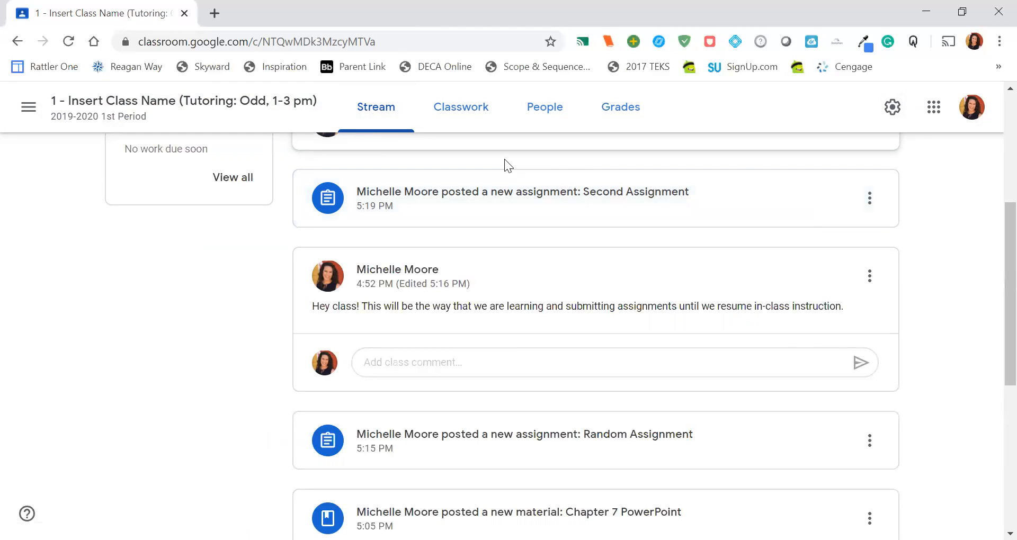
pyautogui.click(466, 129)
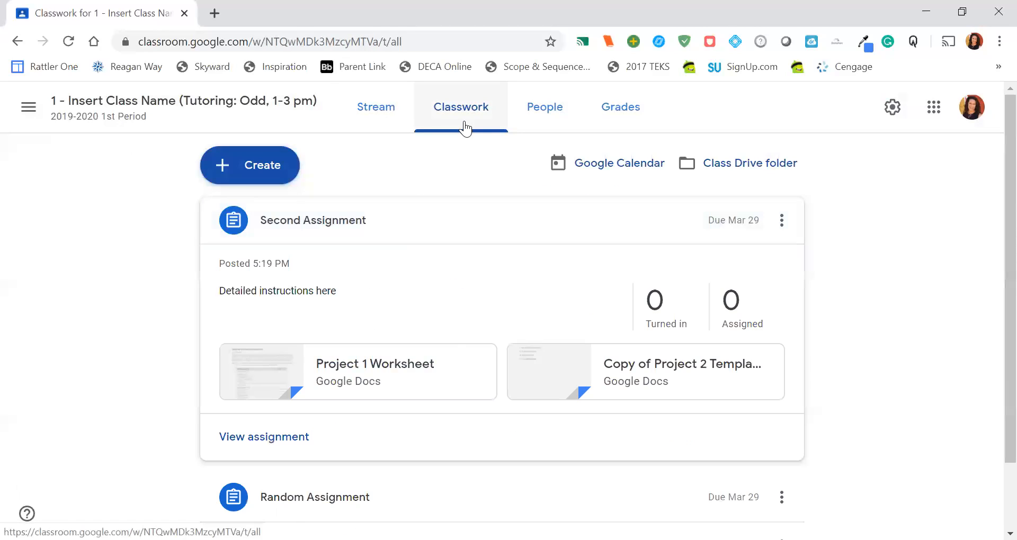